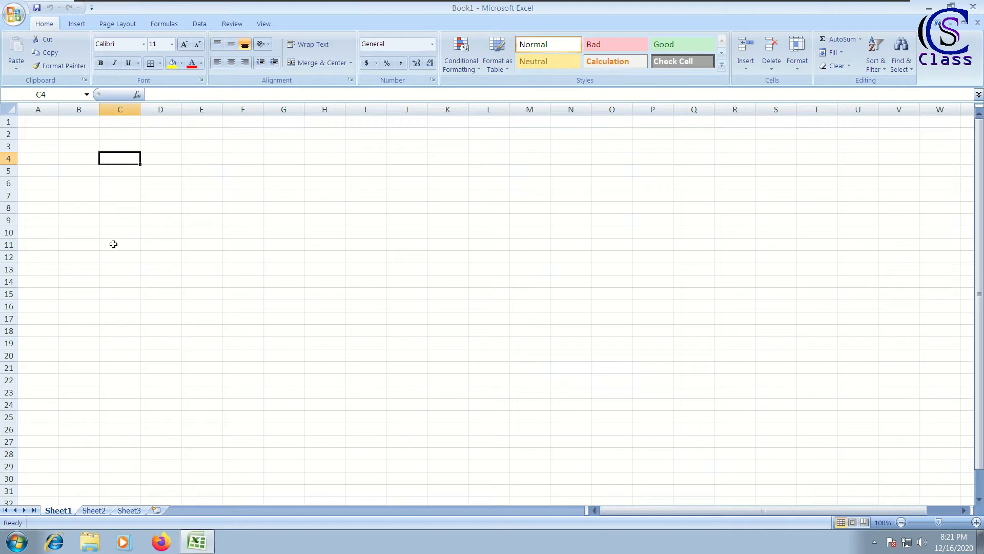
Enter 1, 2 and 3 in cells C4 to C6
text(1)
key(Return)
text(2)
key(Return)
text(3)
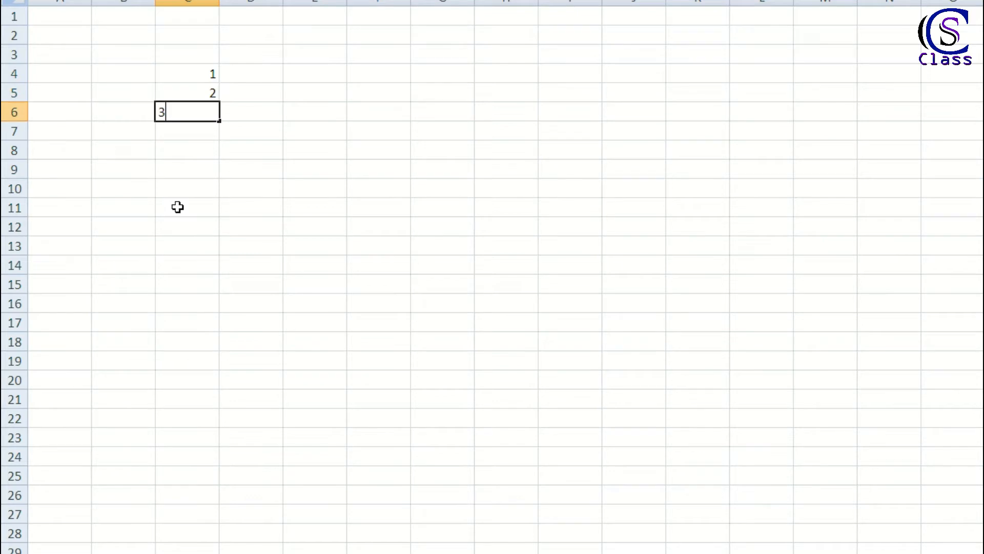
key(Return)
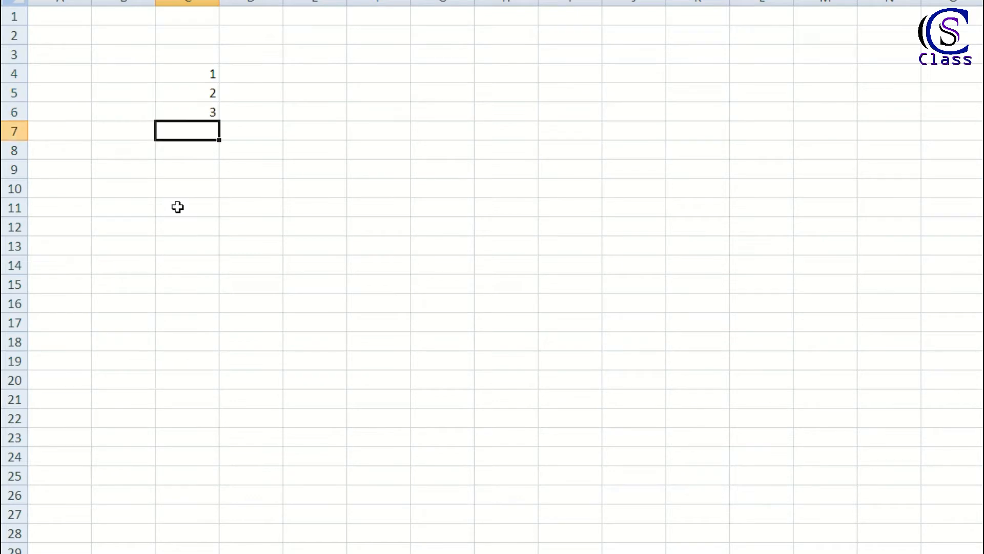
AutoFill the number series from C4:C6 down column C, past row 30
key(Up)
key(Up)
key(Up)
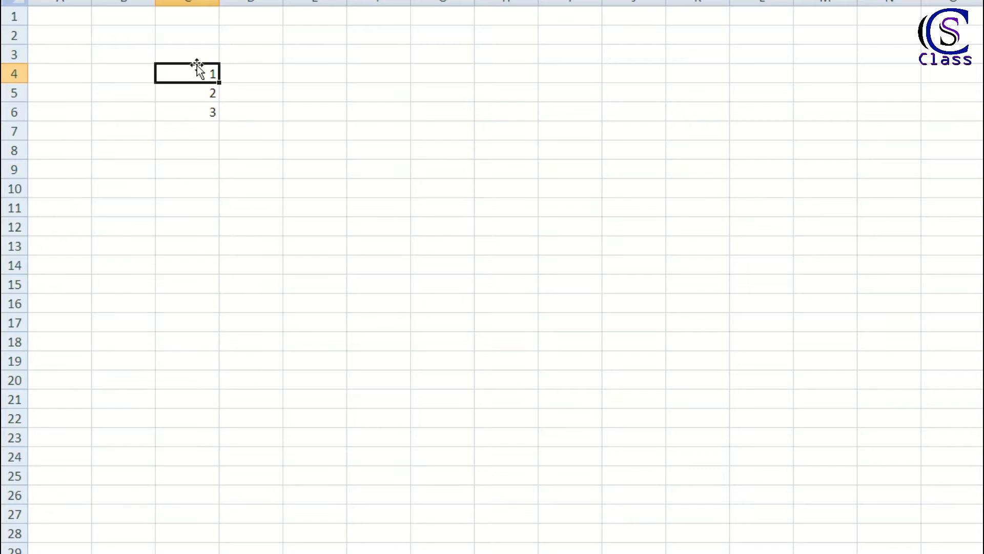
drag(194, 72, 196, 111)
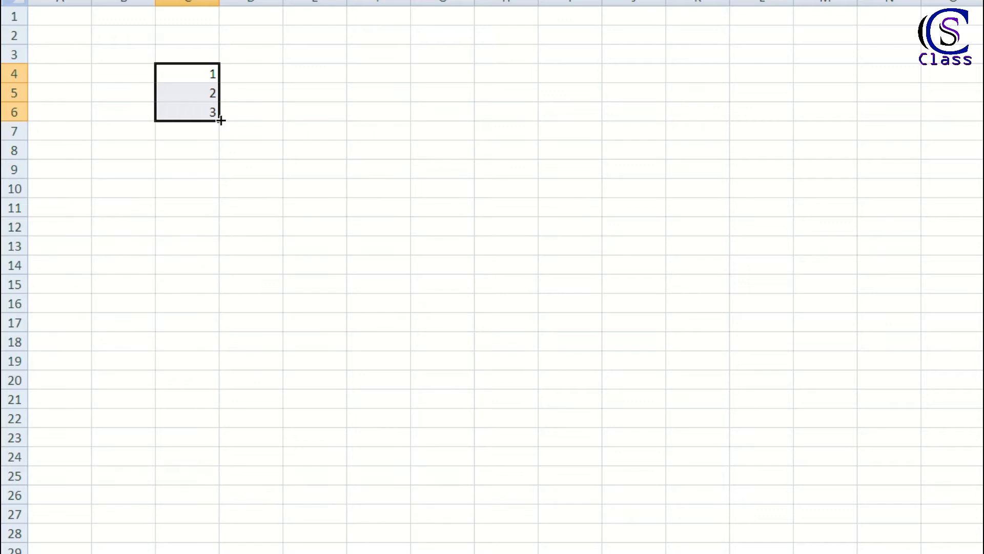
drag(221, 120, 222, 196)
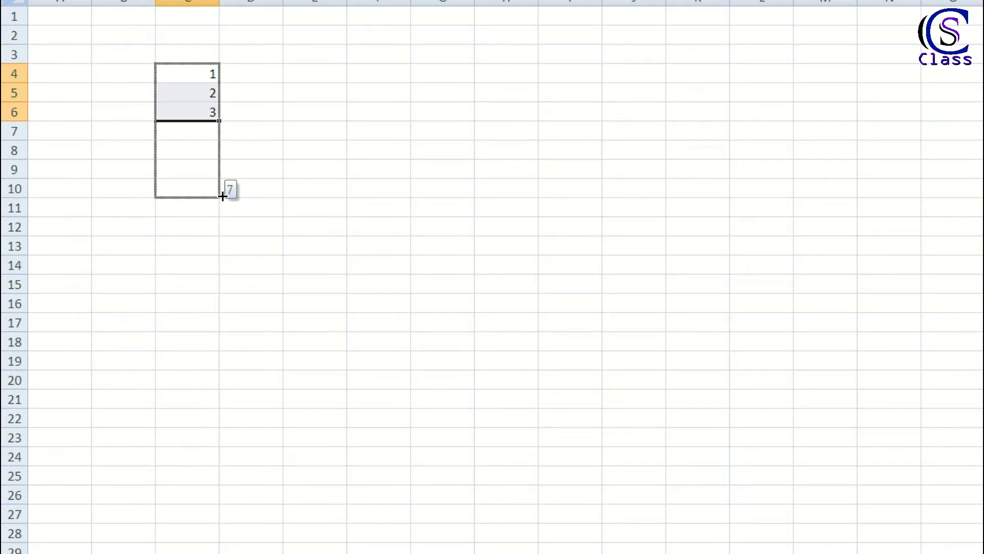
drag(222, 196, 227, 553)
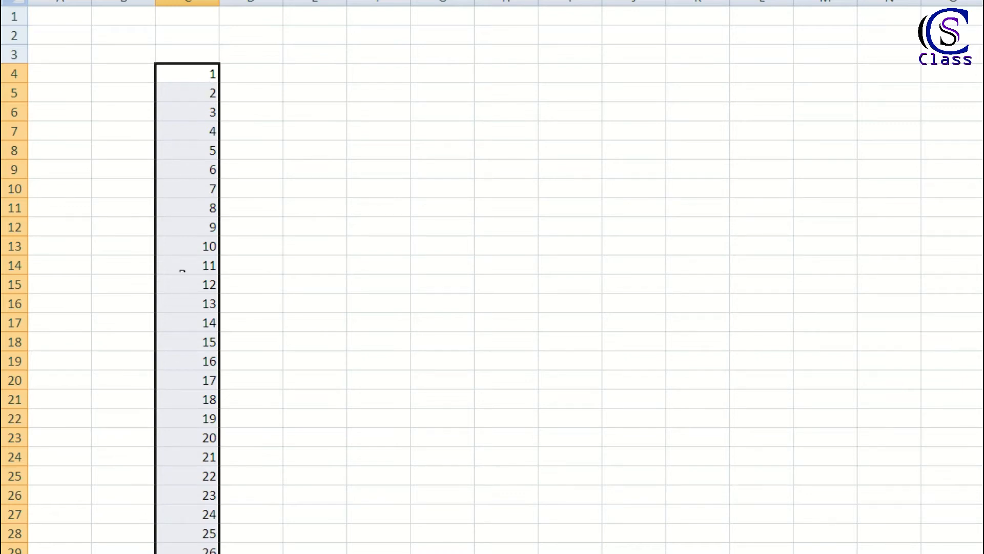
Enter 101, 102 and 103 in cells E5 to E7
click(296, 92)
text(101)
key(Return)
text(10)
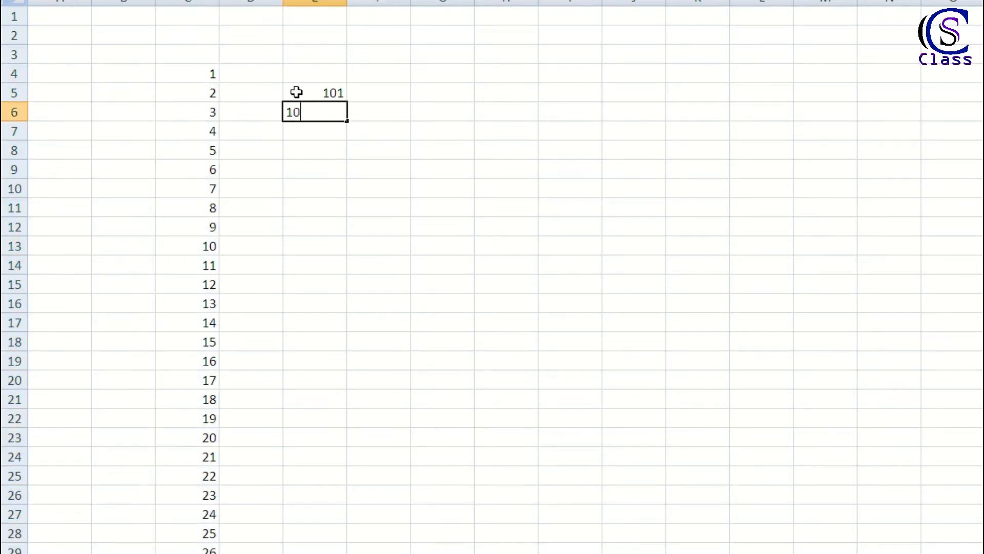
text(2)
key(Return)
text(103)
key(Return)
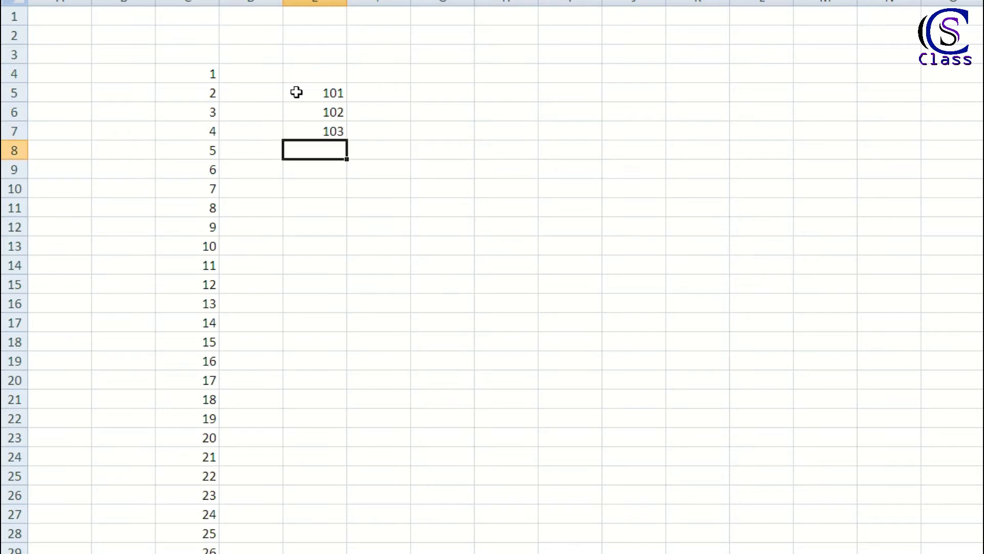
AutoFill the series from E5:E7 down column E to row 28, ending at 124
key(Up)
key(Up)
key(Up)
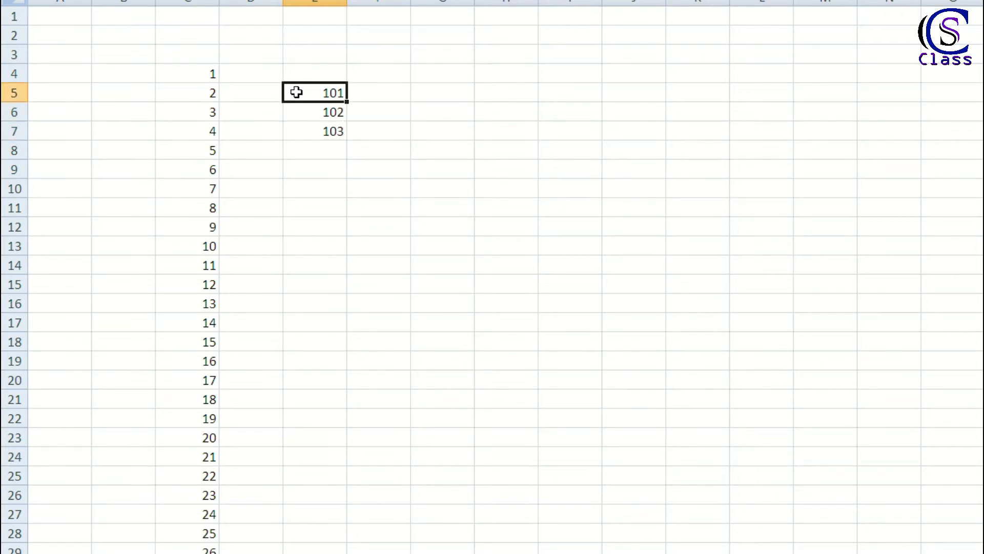
key(shift+Down)
key(shift+Down)
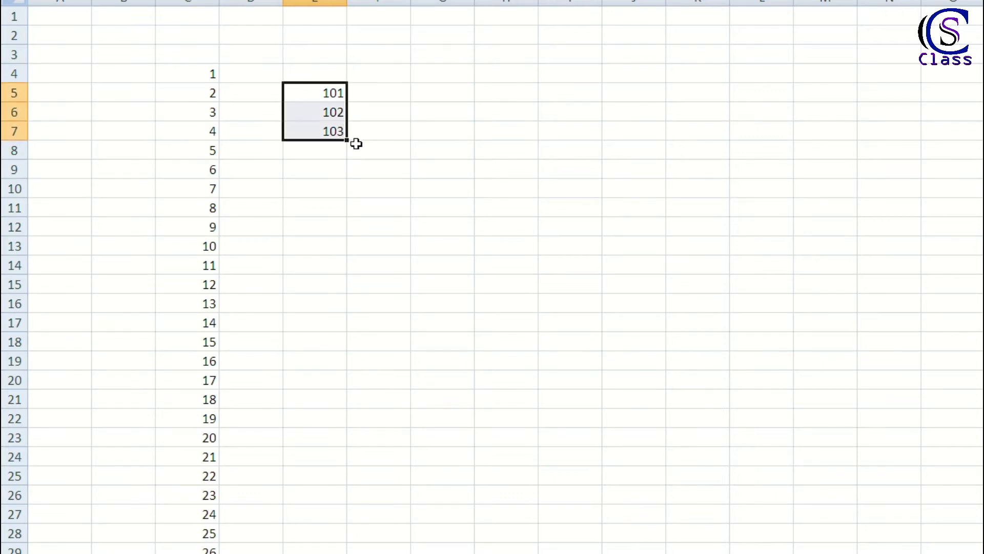
drag(348, 139, 350, 542)
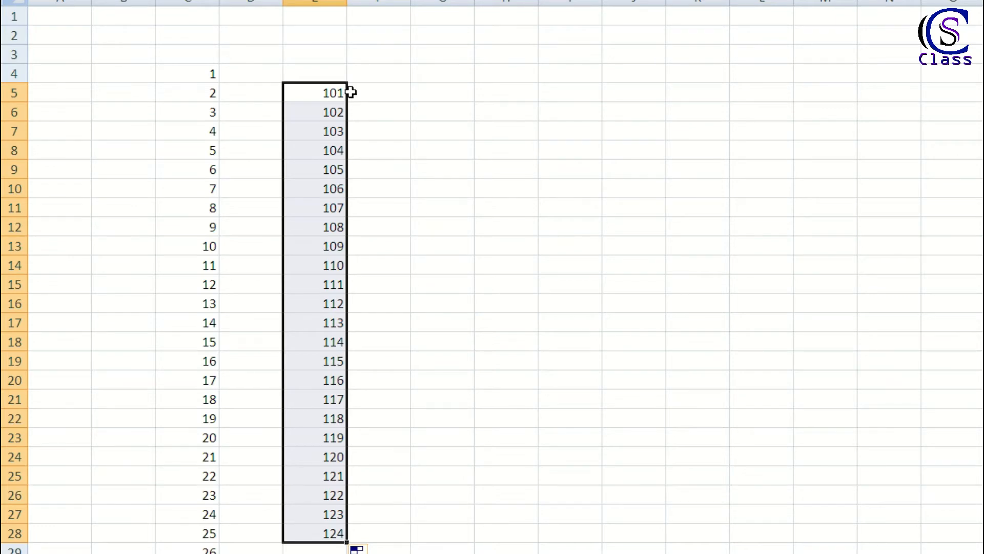
Enter Sunday, Monday and Tuesday in cells G6 to G8
click(450, 117)
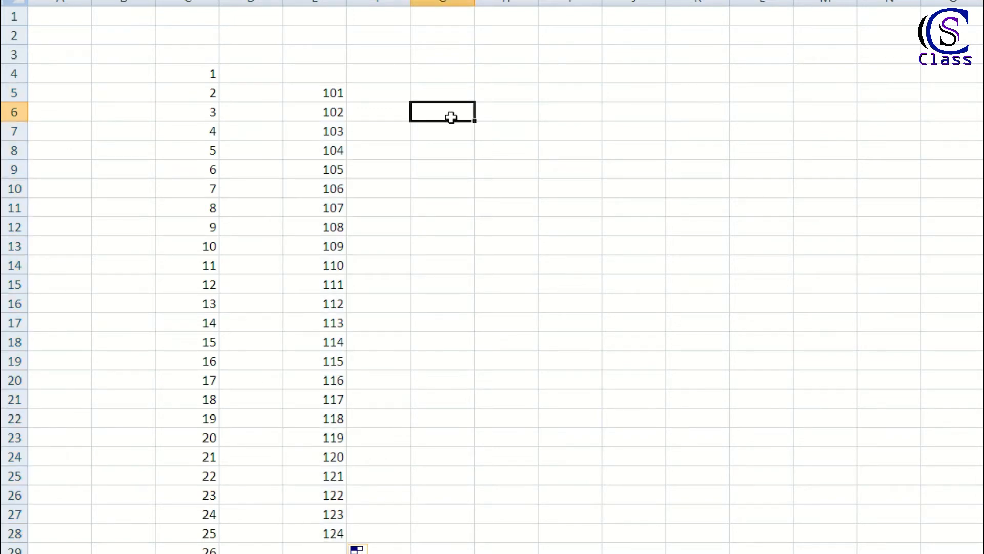
text(Sunday)
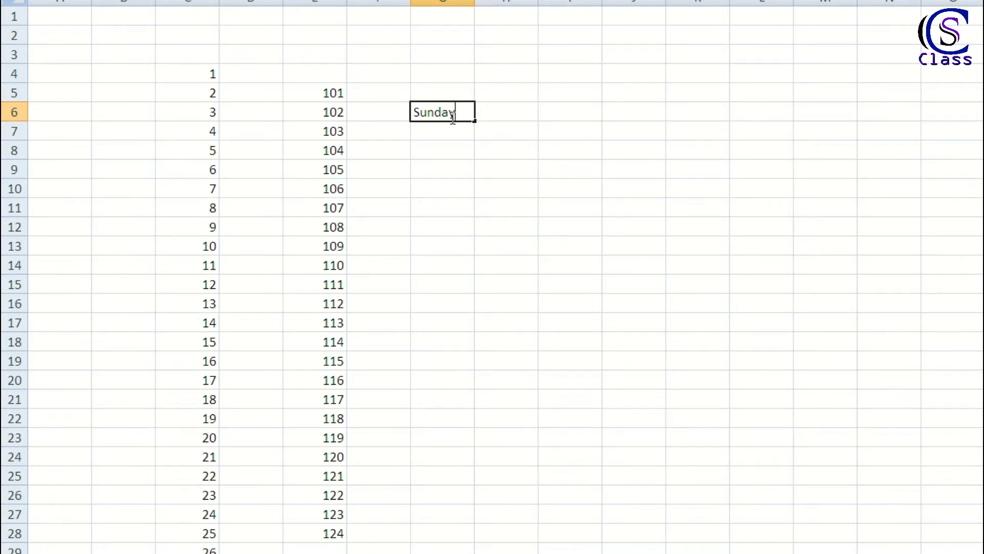
key(Return)
text(Monday)
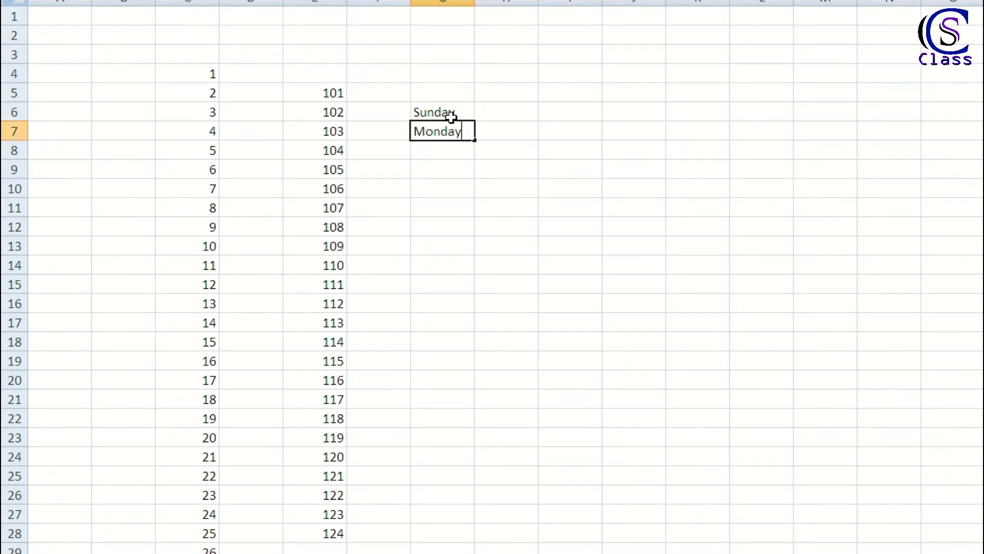
key(Return)
text(Tuesday)
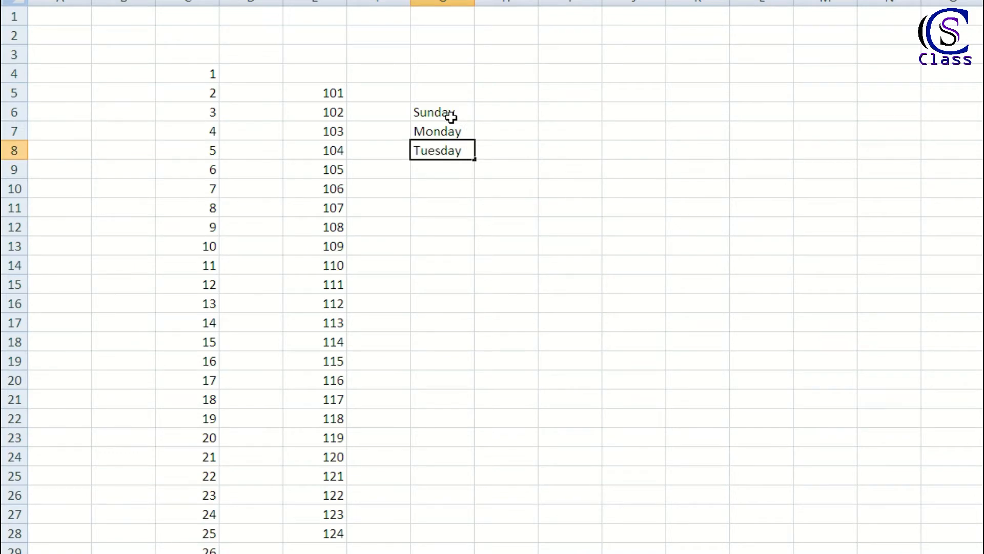
key(Return)
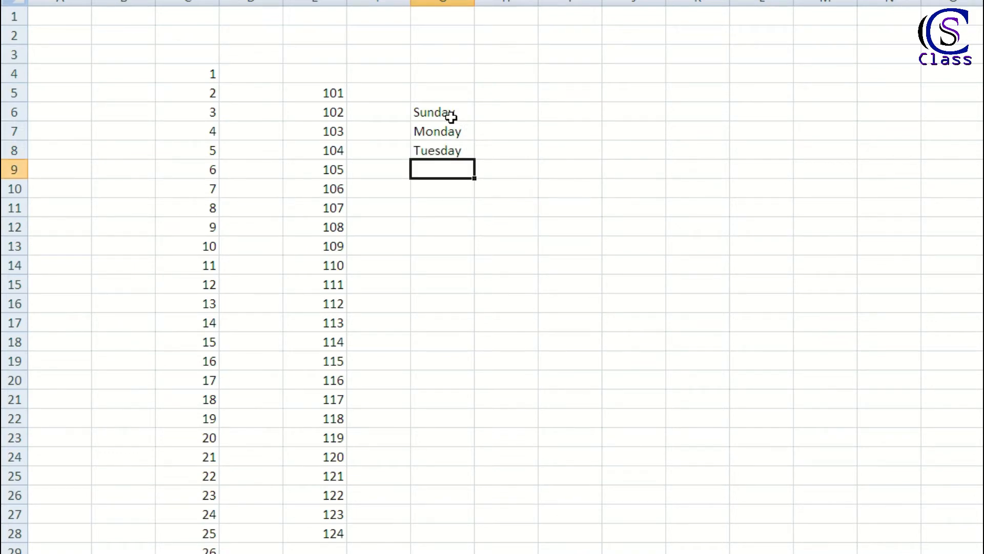
AutoFill the weekday names from G6:G8 down column G to row 29 and fit the column width to its contents
drag(450, 109, 476, 234)
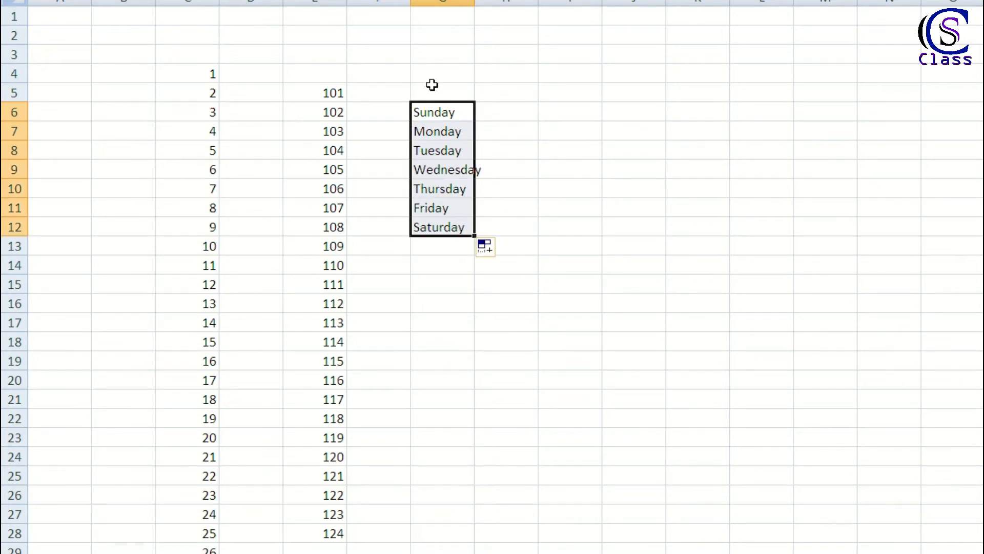
double_click(474, 2)
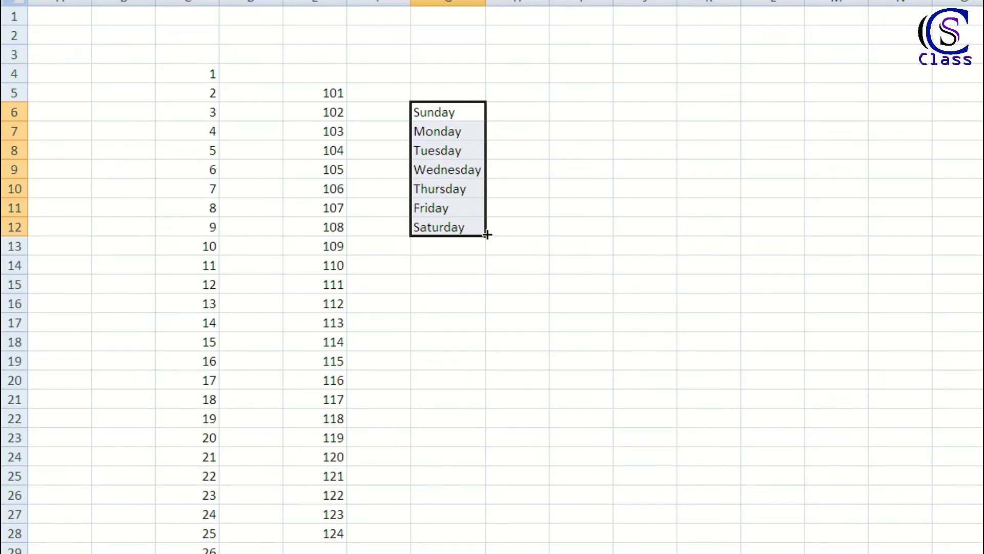
drag(486, 234, 498, 552)
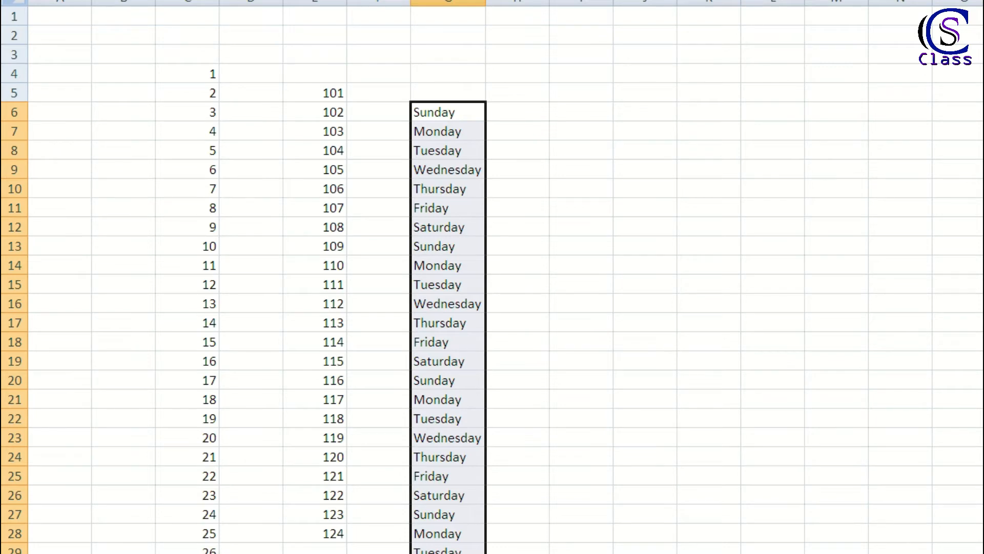
click(416, 108)
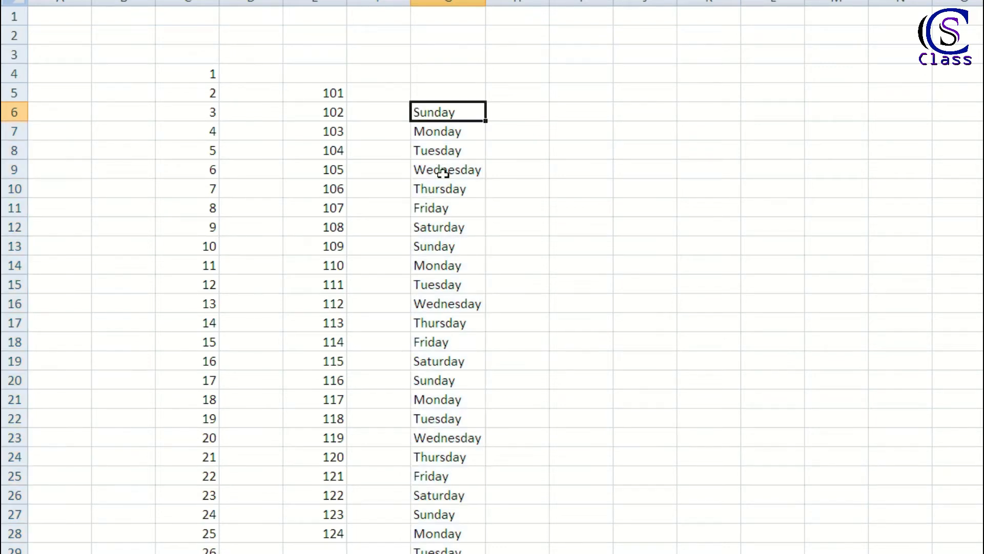
click(449, 250)
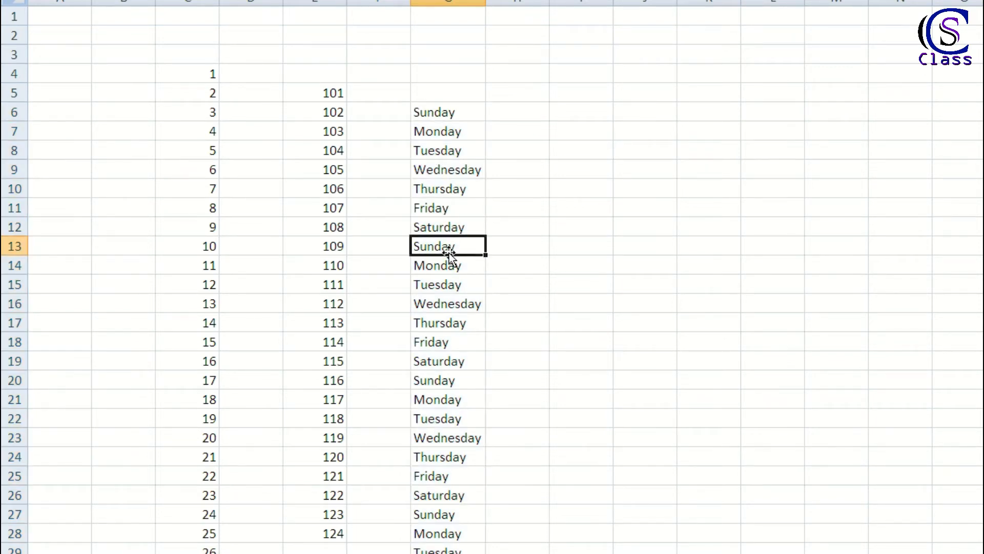
click(457, 380)
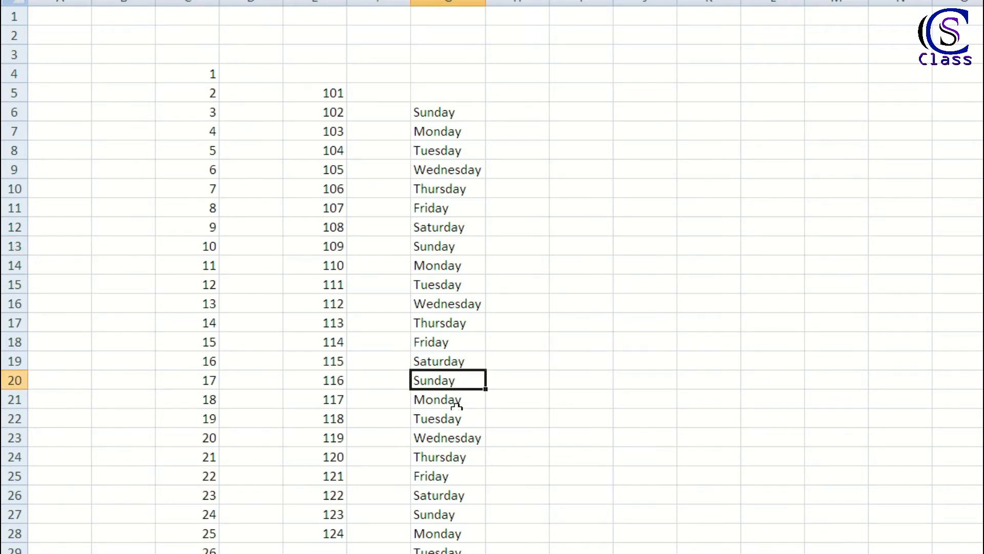
Enter January in I6, AutoFill the month names down to I28 and fit the width of column I
click(605, 113)
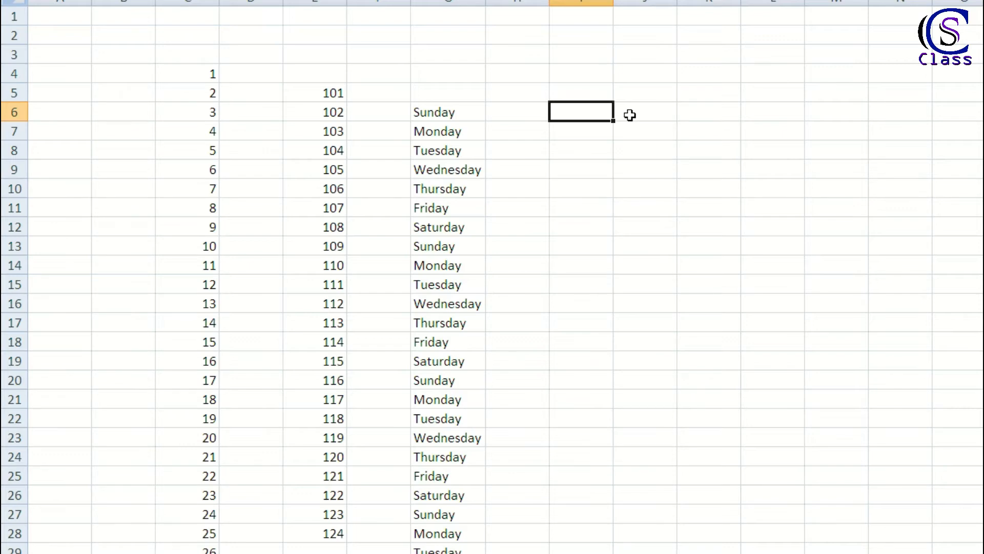
text(January)
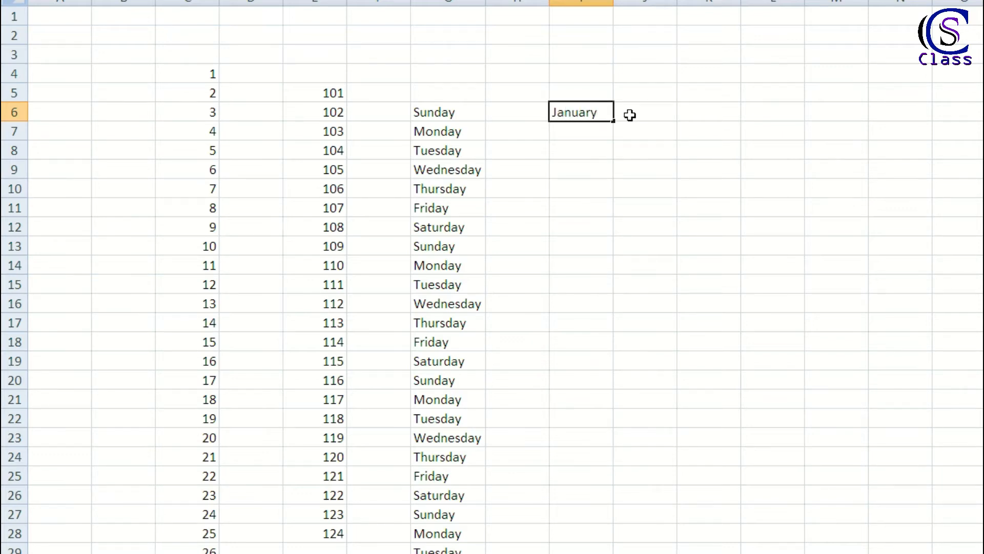
key(Return)
key(Up)
drag(613, 131, 618, 534)
double_click(614, 2)
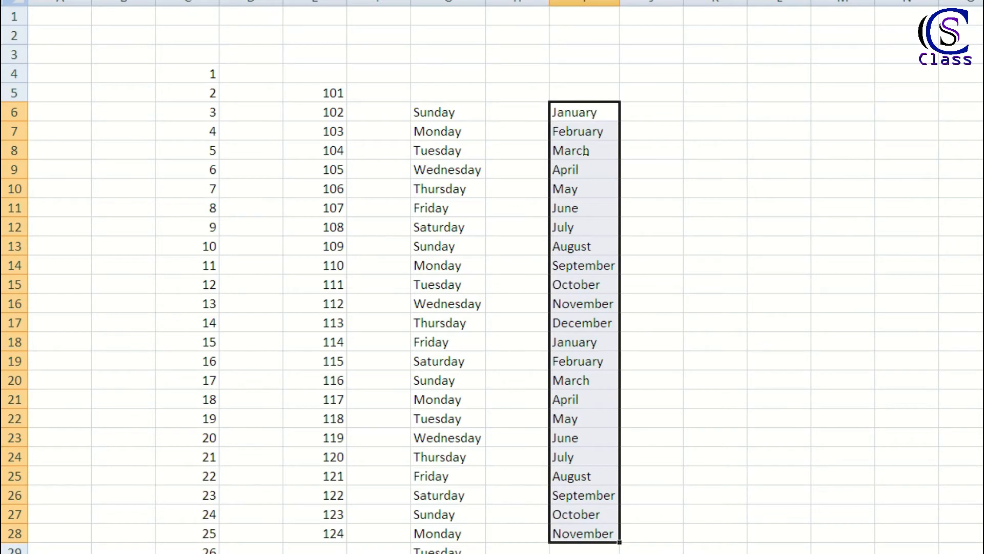
click(584, 341)
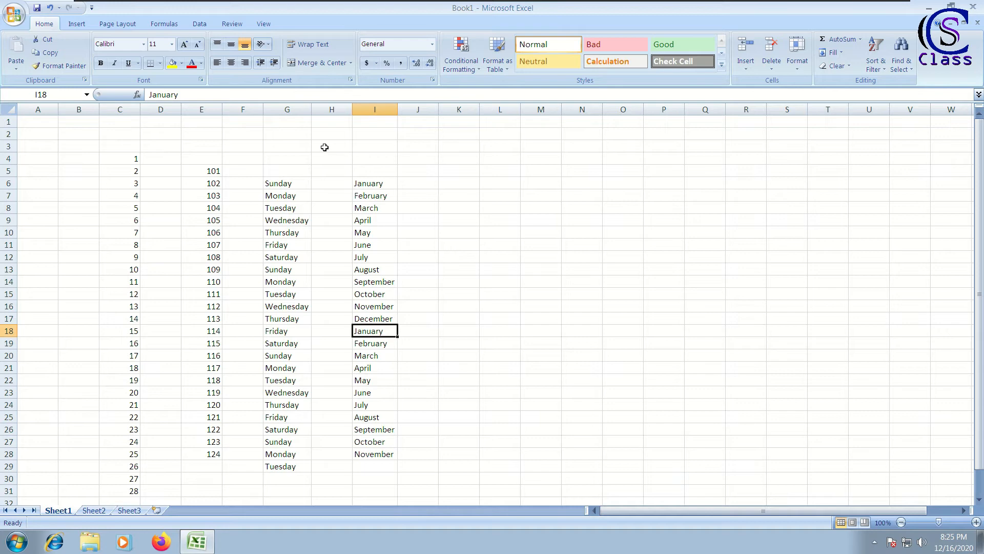
Open the Custom Lists editor from the Excel options
click(10, 14)
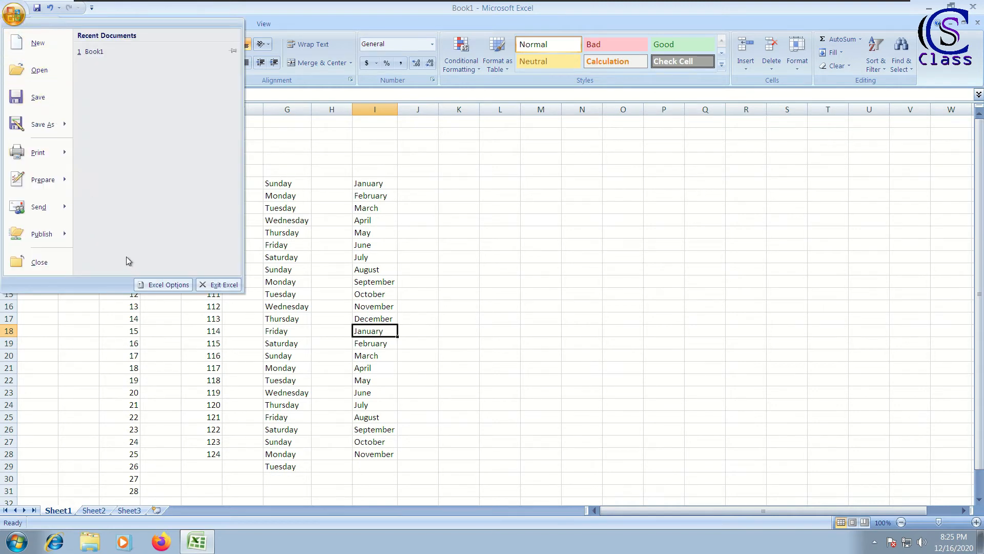
click(161, 285)
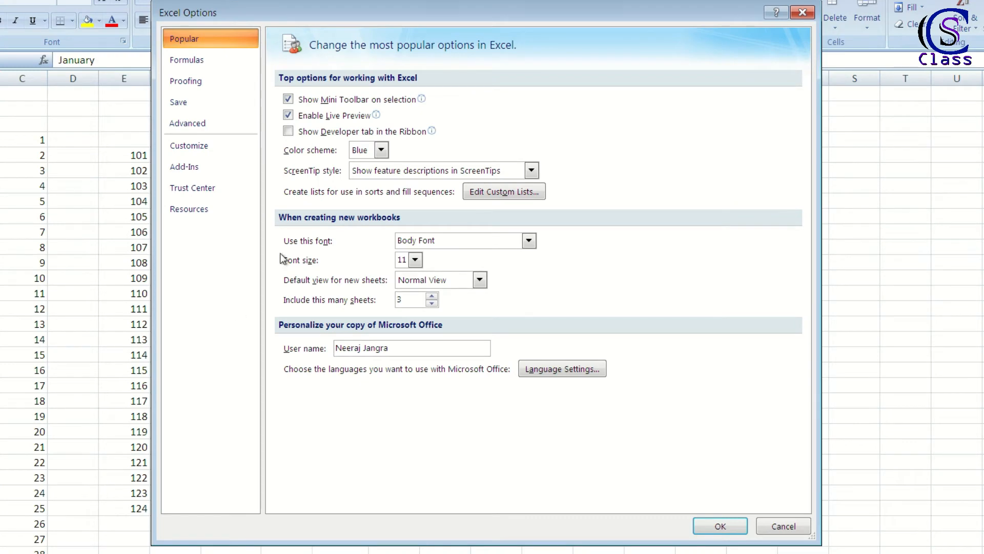
click(477, 192)
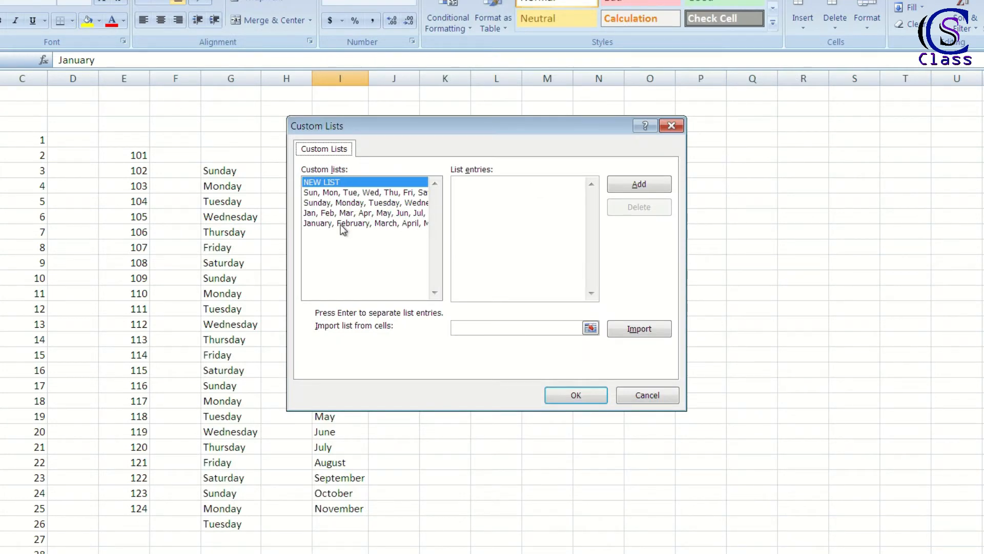
Examine the entries of the built-in short and full weekday and month lists
click(341, 223)
click(340, 213)
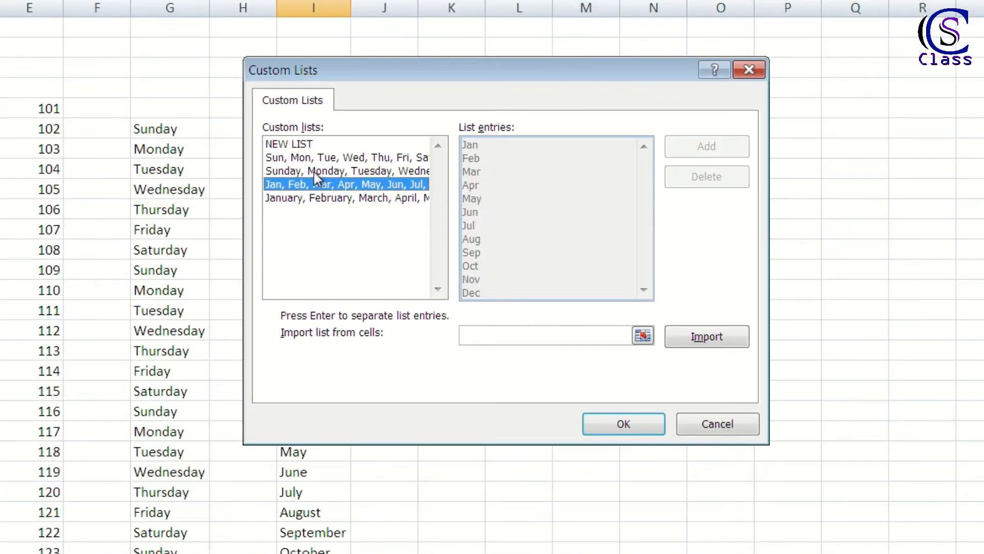
click(340, 202)
click(314, 155)
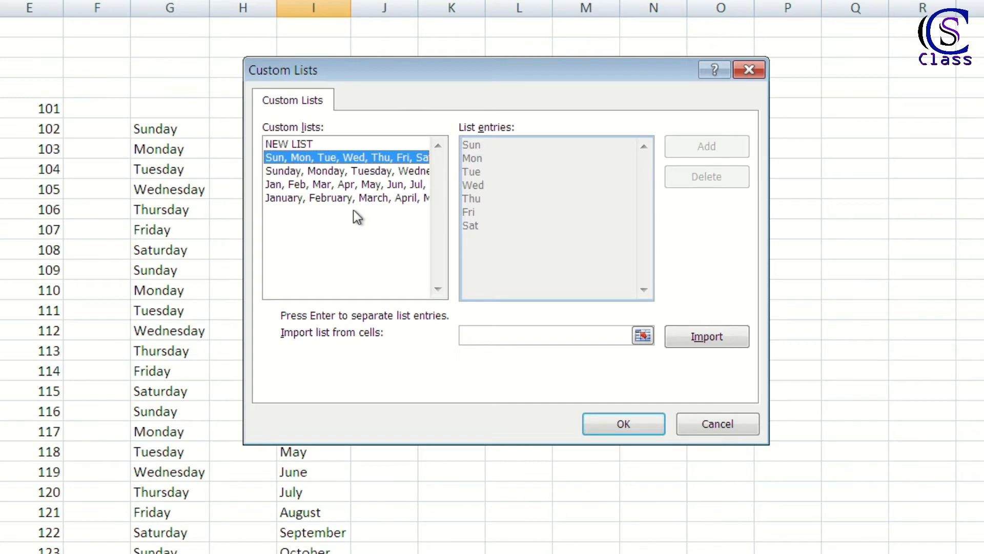
click(340, 184)
click(333, 168)
click(331, 158)
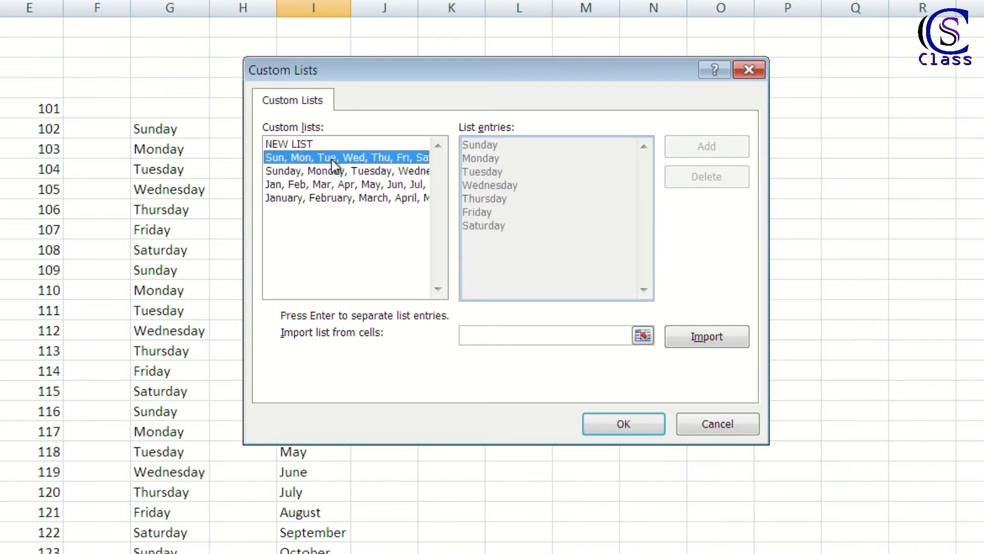
click(331, 170)
click(331, 185)
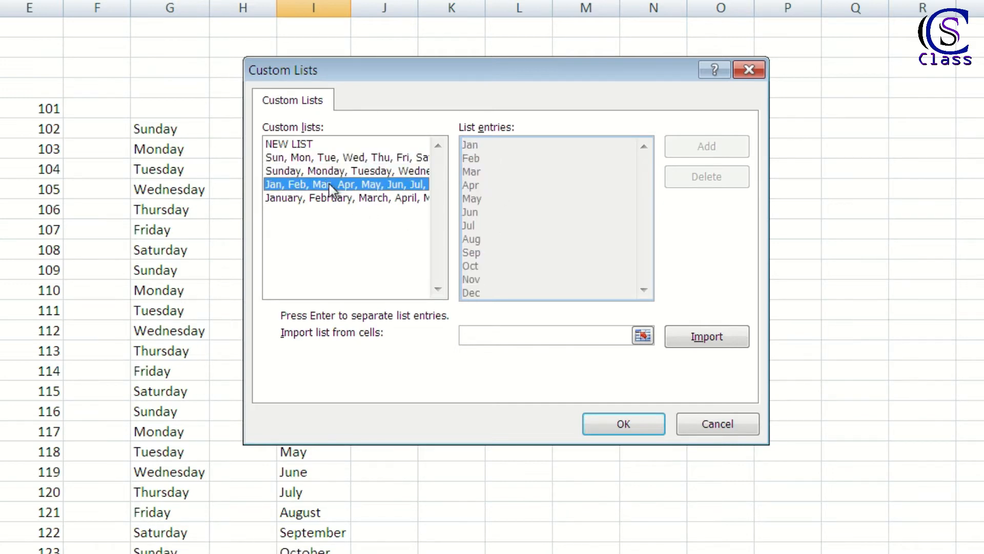
click(332, 201)
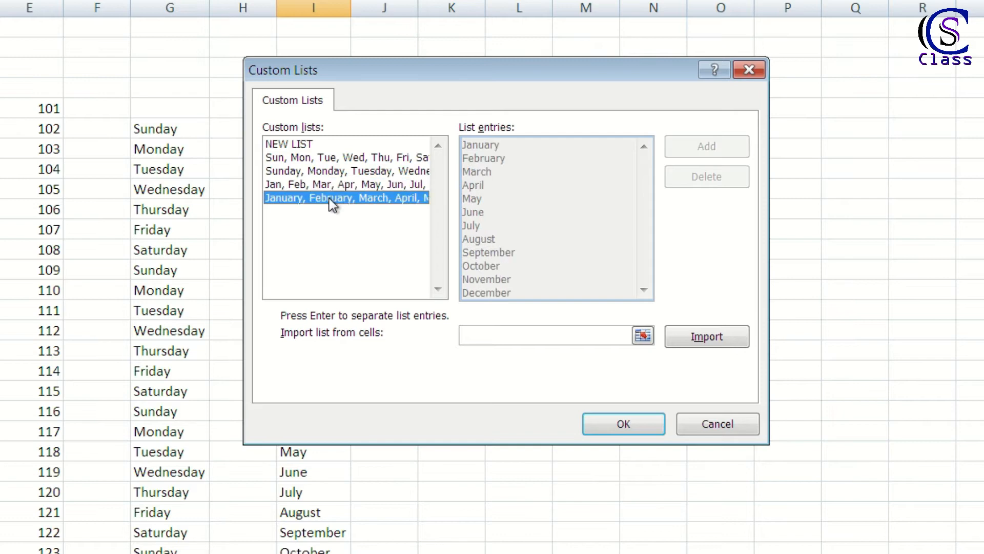
Create a new custom list with sixteen first names as its entries, one per line, and save it
click(294, 145)
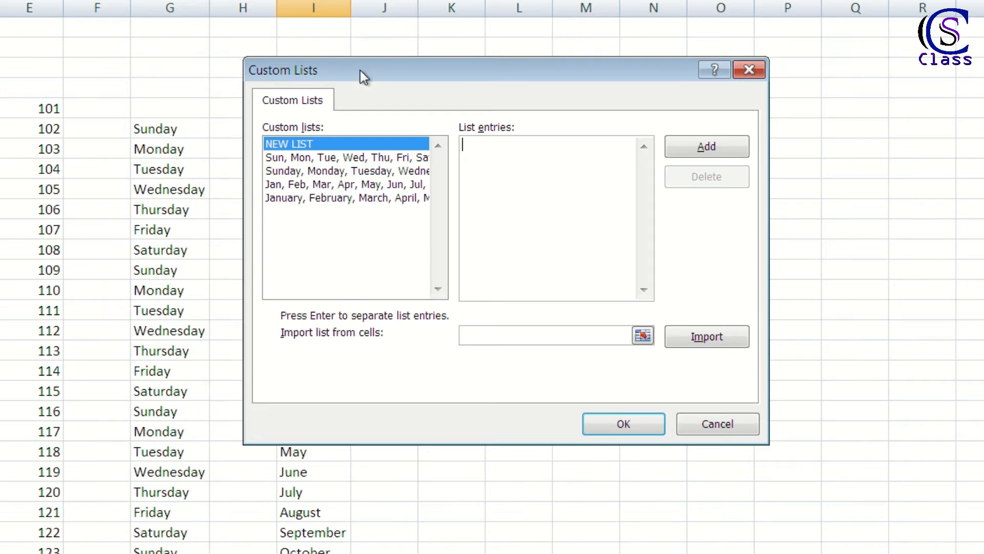
text(Dikshant)
key(Return)
text(Prince)
key(Return)
text(Rachi)
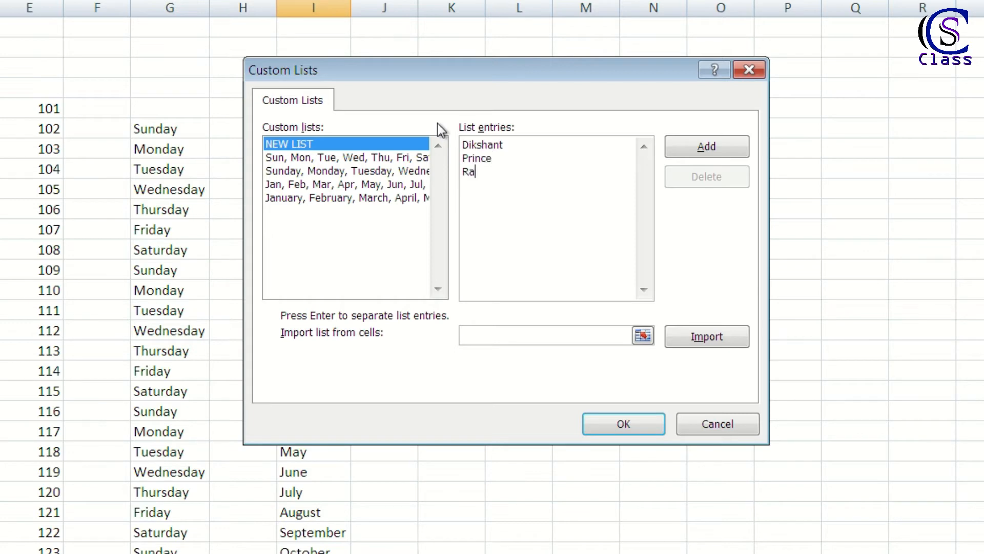
key(Return)
text(Khushi)
key(Return)
text(Sarla)
key(Return)
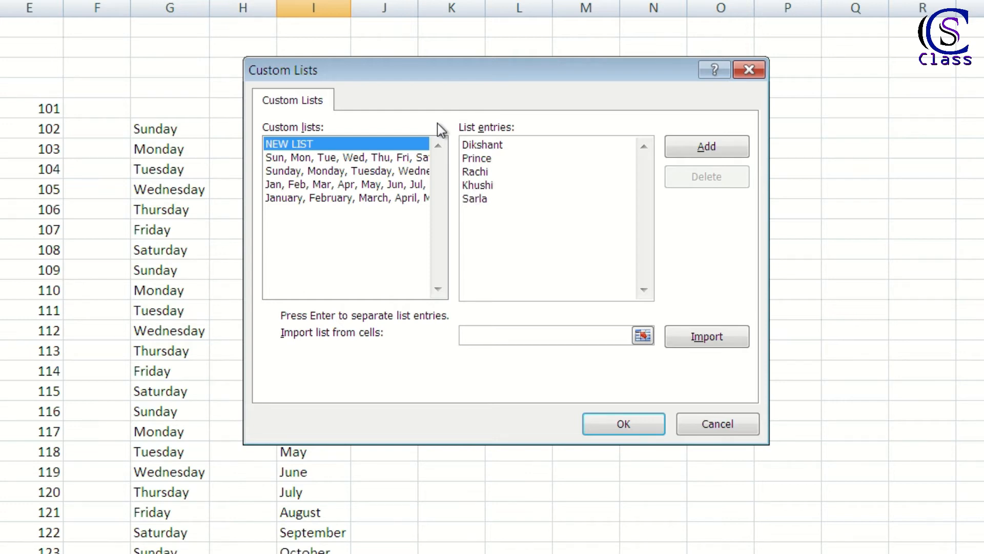
text(Ishant)
key(Return)
text(Jasmine)
key(Return)
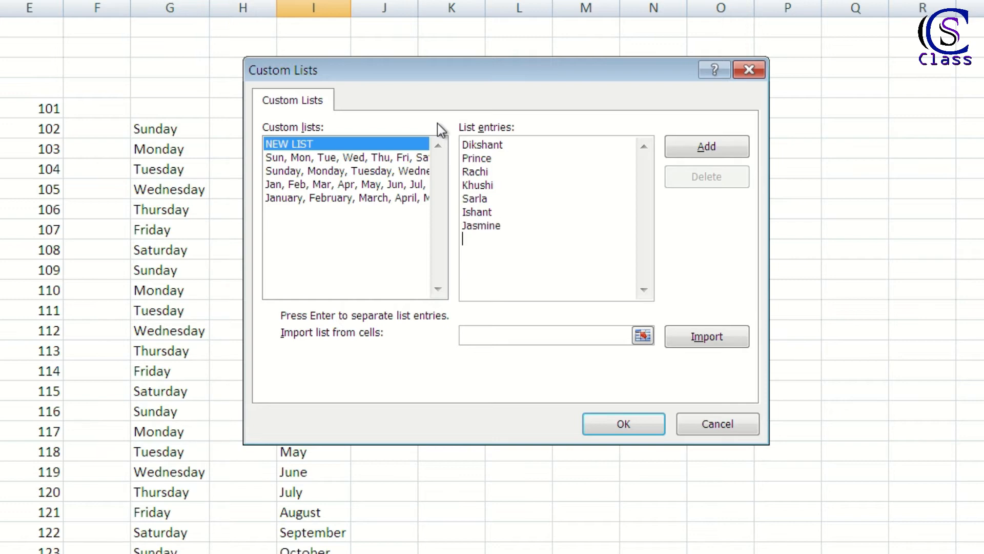
text(Ravina)
key(Return)
text(Himanshi)
key(Return)
text(M)
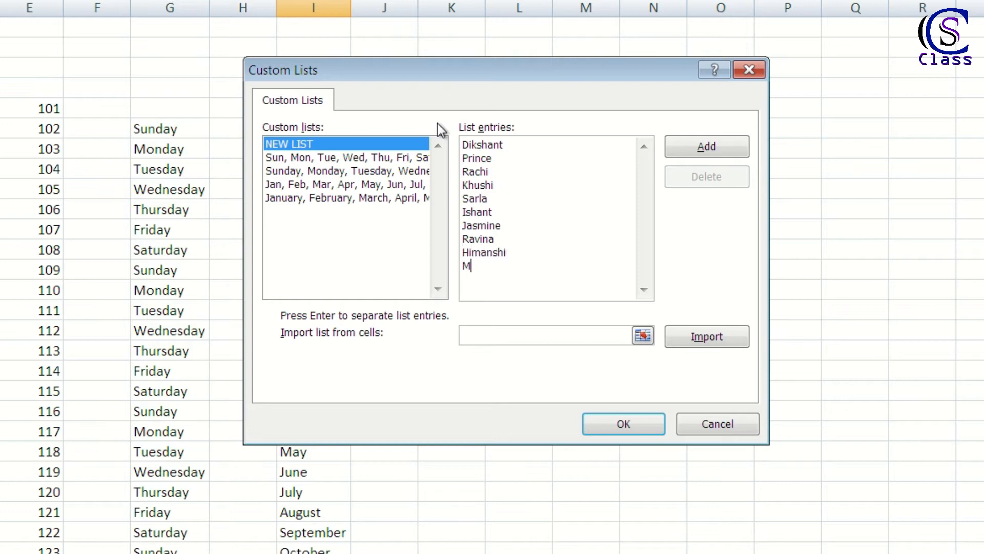
text(uskan)
key(Return)
text(Dimple)
key(Return)
text(Ishita)
key(Return)
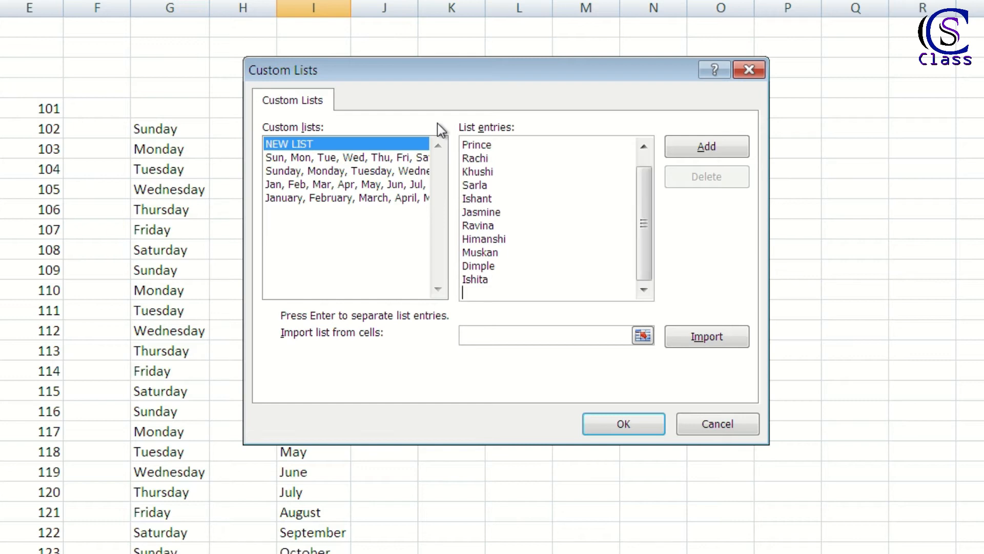
text(Chanchal)
key(Return)
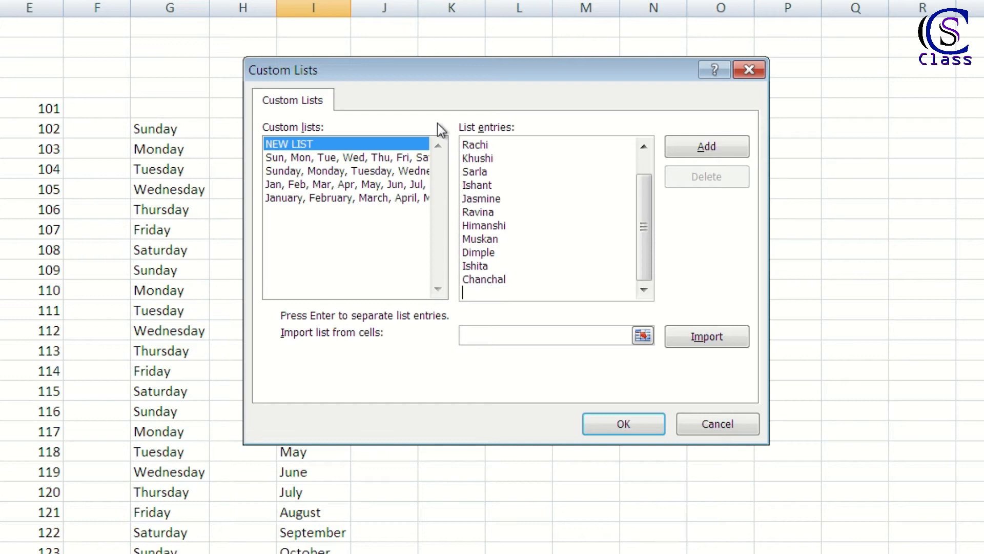
text(Anjali)
key(Return)
text(Ritesh)
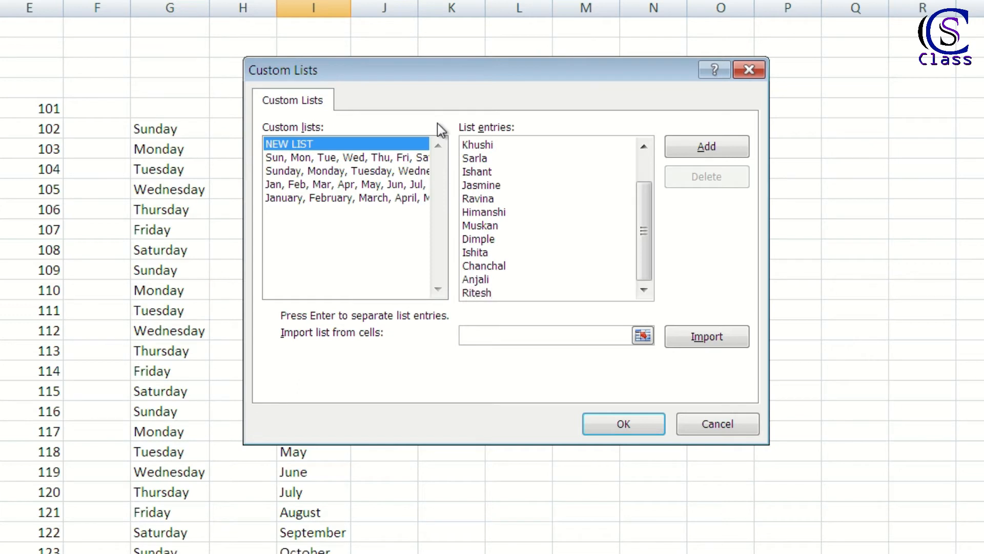
key(Return)
text(Ritu)
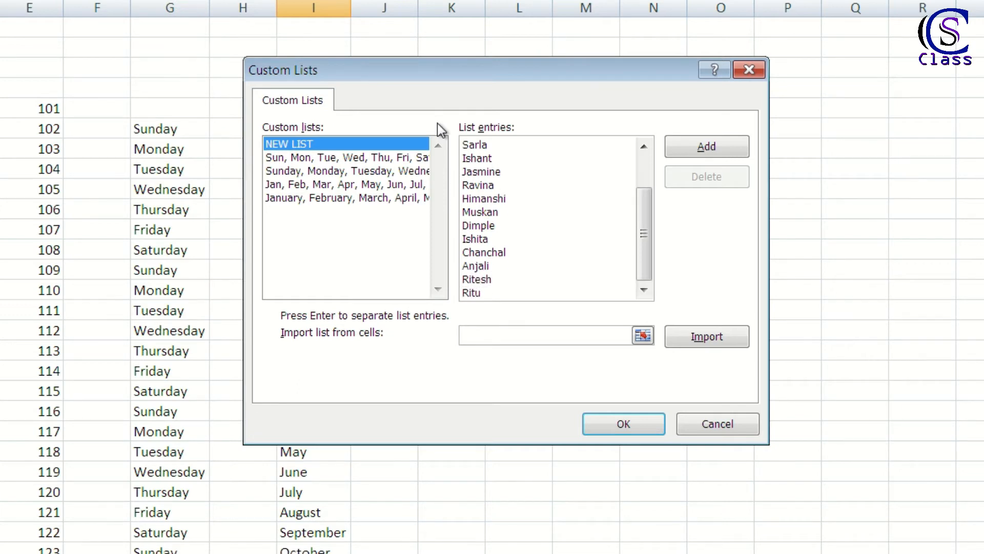
key(Return)
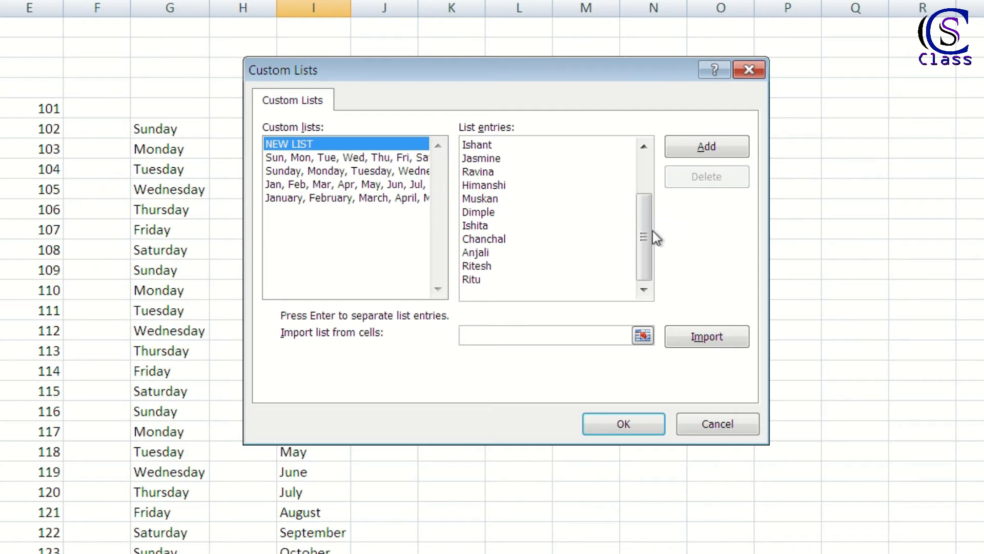
drag(645, 231, 645, 180)
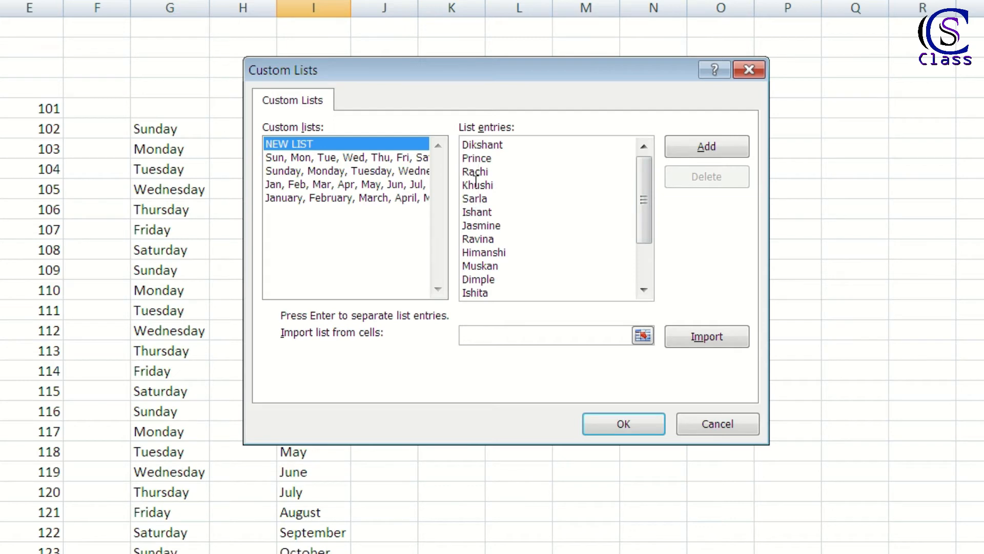
click(623, 423)
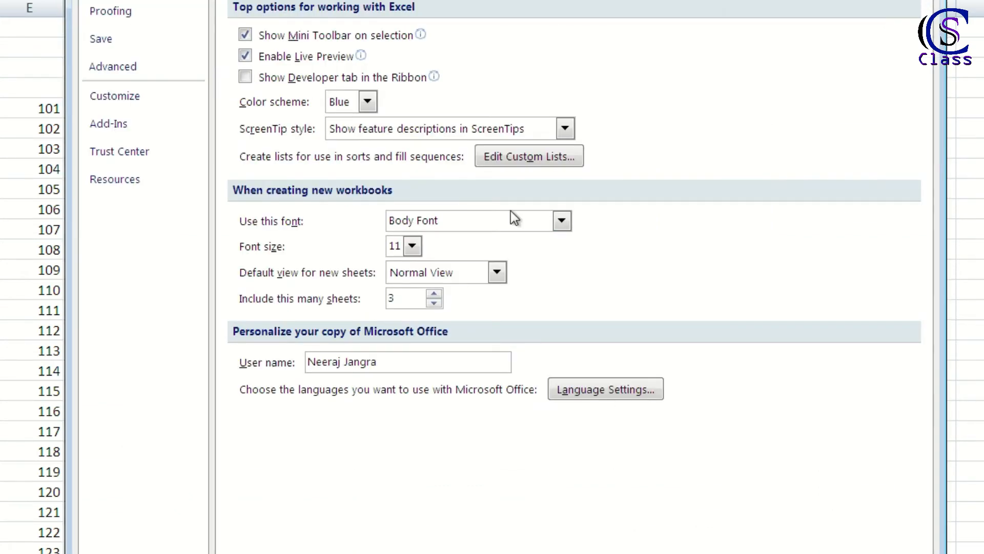
Reopen the Custom Lists editor, examine the entries of the new names list and close the Excel options
click(526, 163)
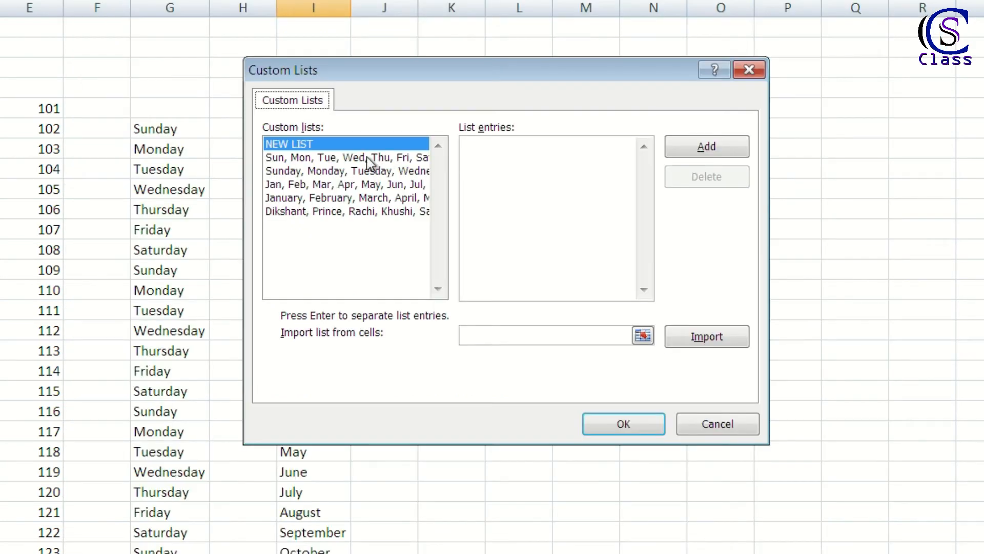
click(346, 211)
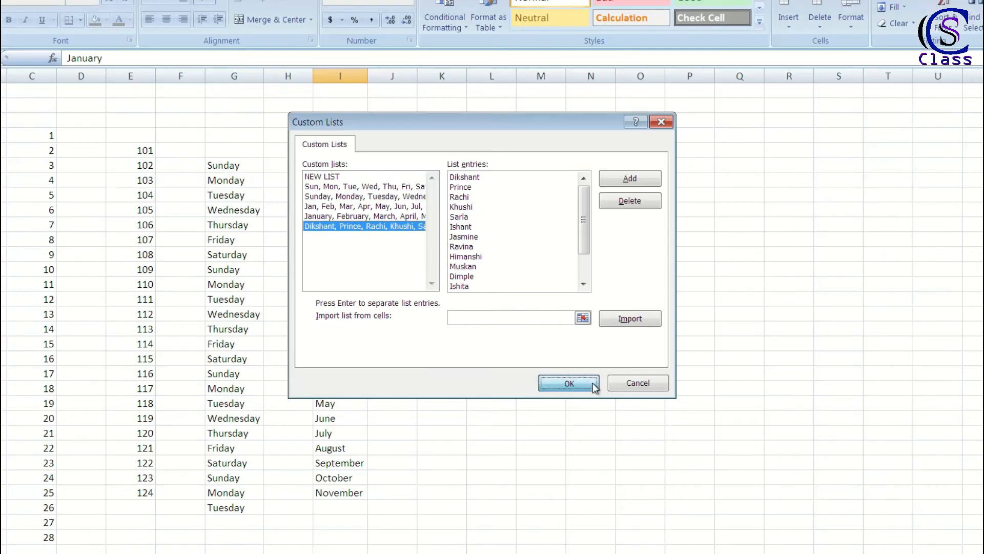
click(651, 426)
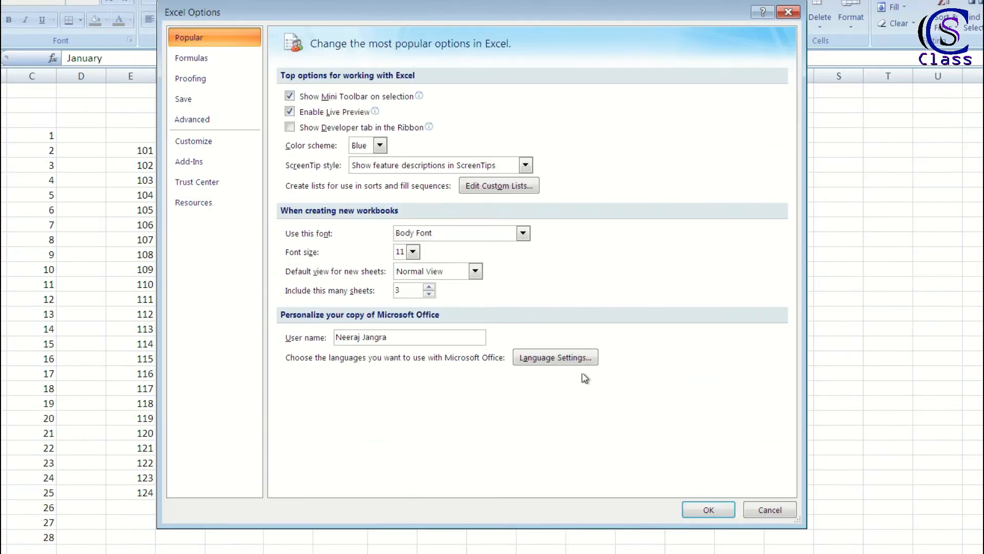
click(698, 513)
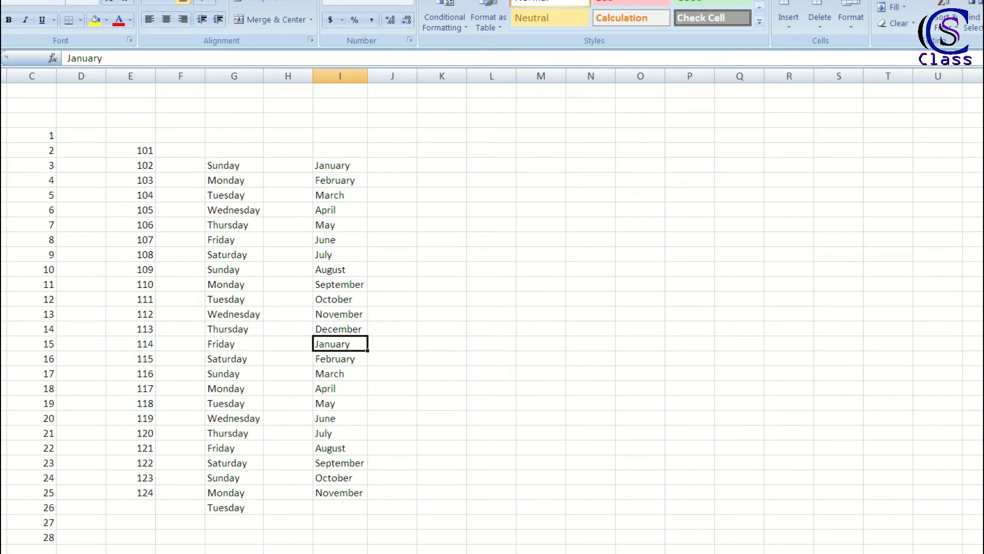
Enter the tenth first name of the custom list in K6 and AutoFill the names down to K28
click(437, 168)
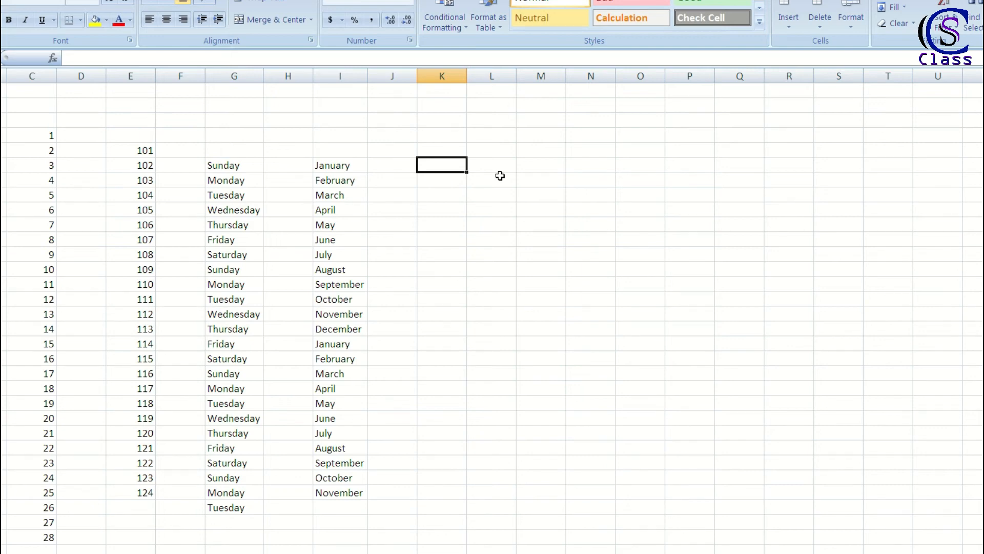
text(Muskan)
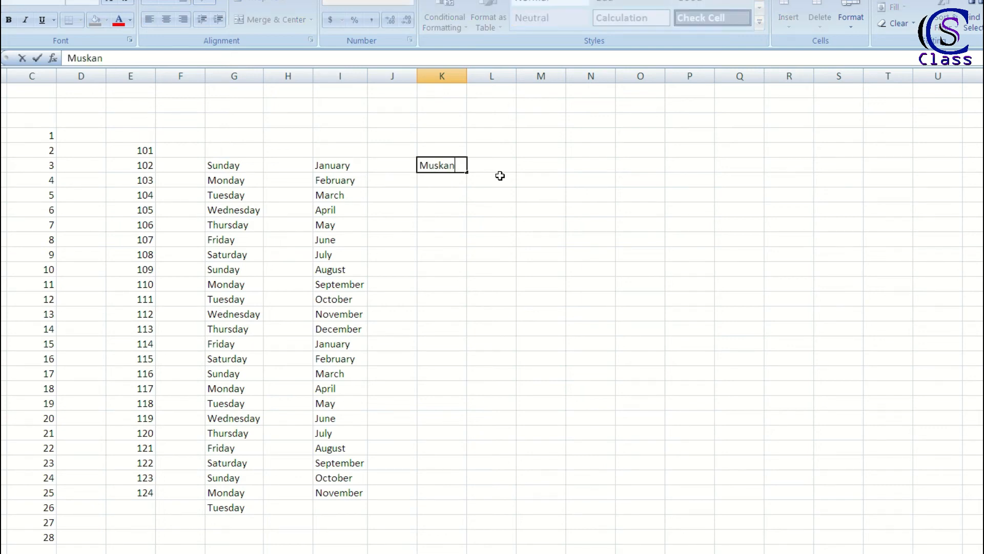
key(Return)
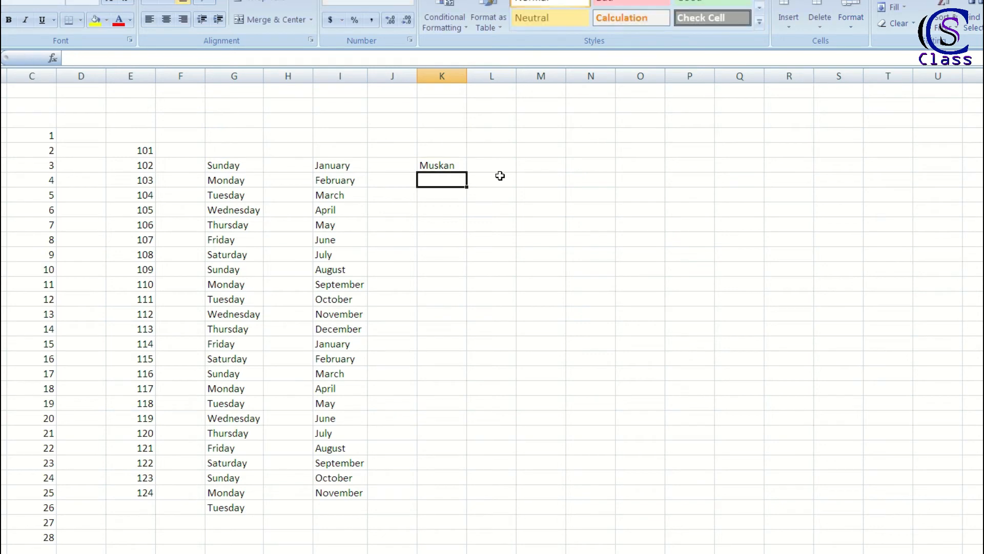
key(Up)
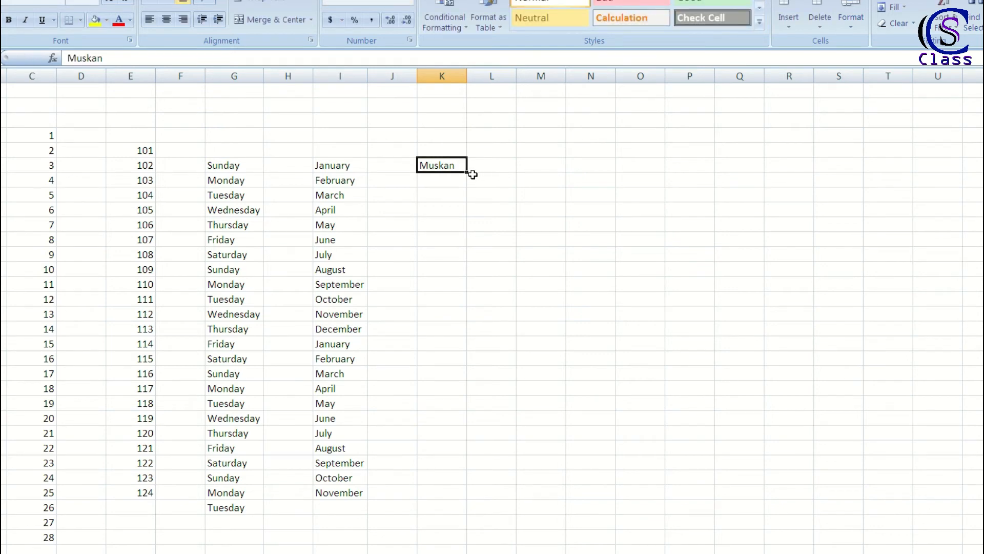
drag(467, 172, 476, 501)
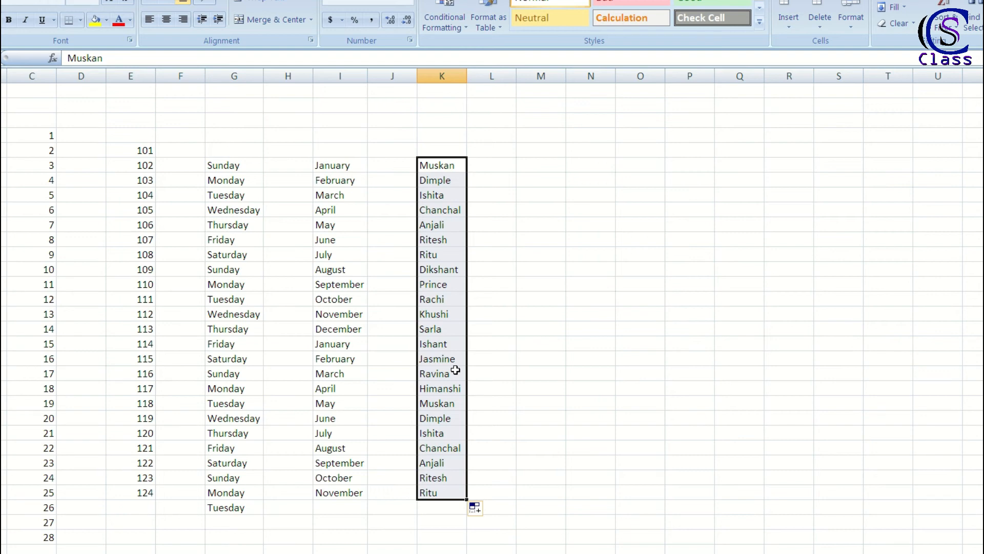
click(391, 250)
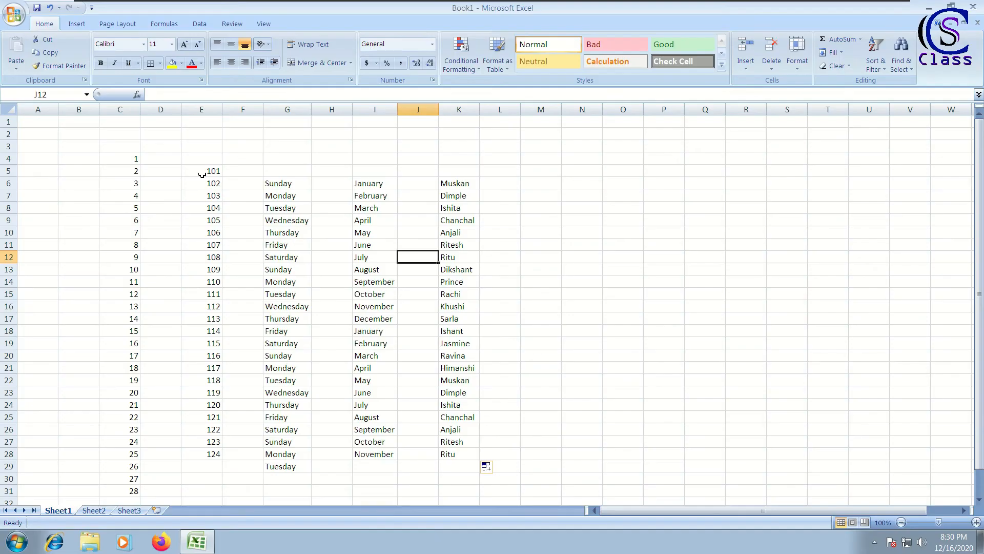
Open the Custom Lists editor from the Excel options and permanently delete the custom list of first names
click(14, 17)
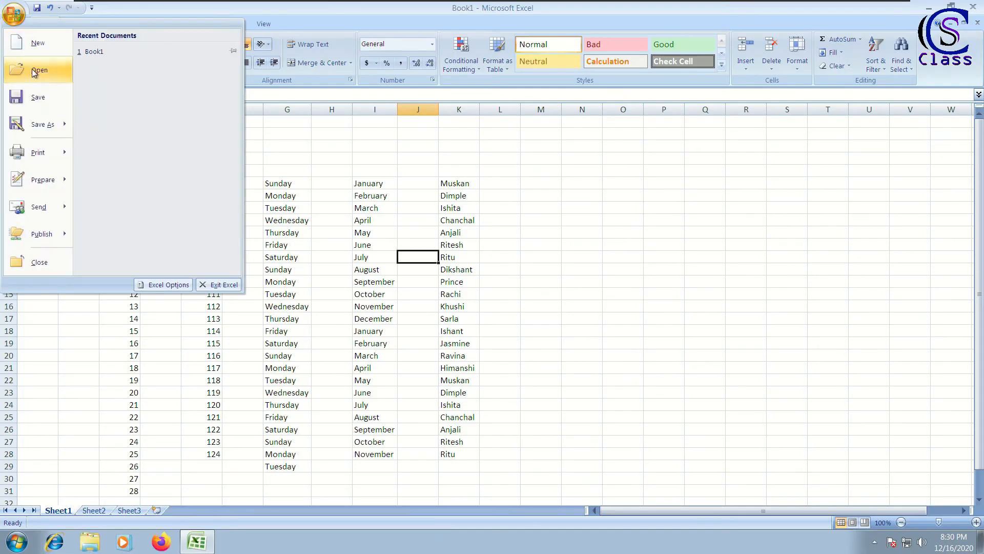
click(152, 286)
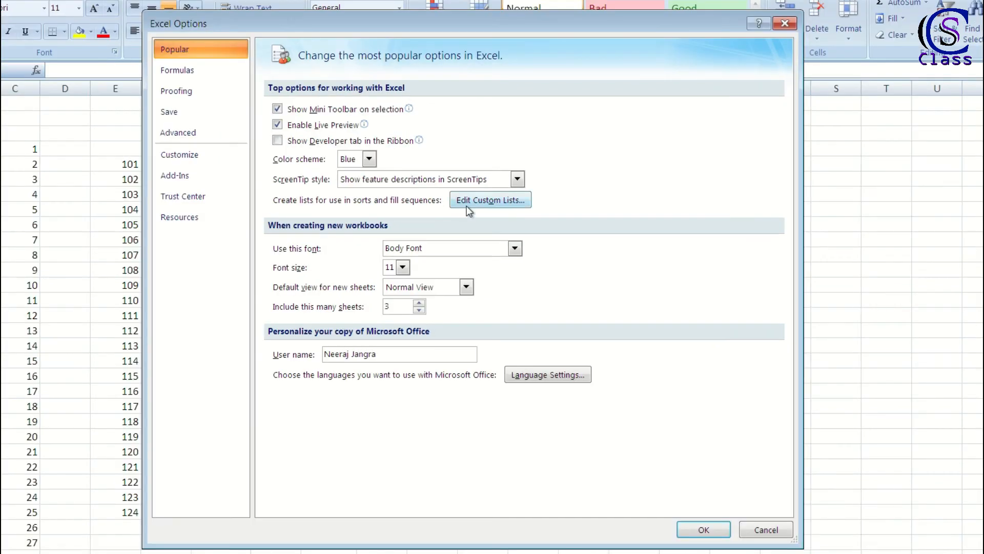
click(467, 201)
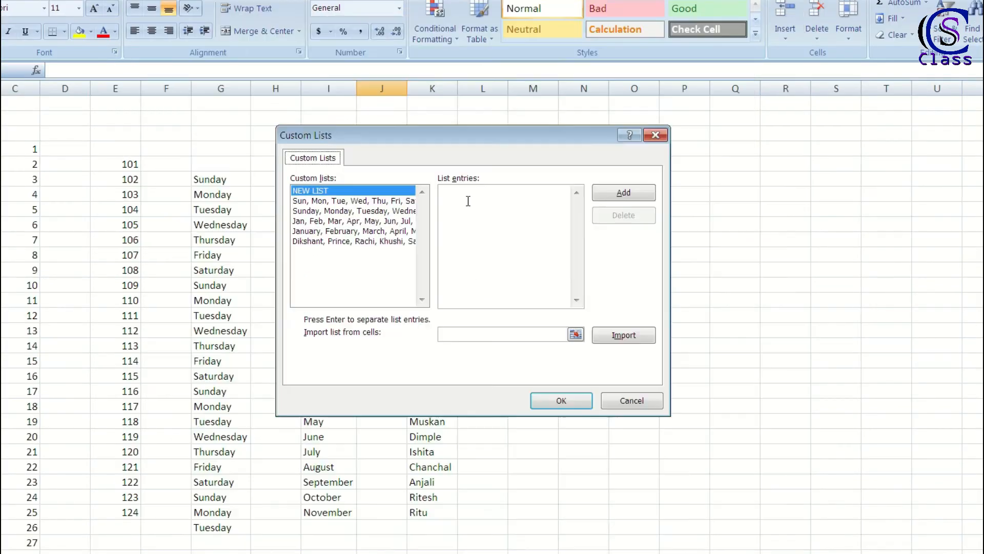
click(328, 247)
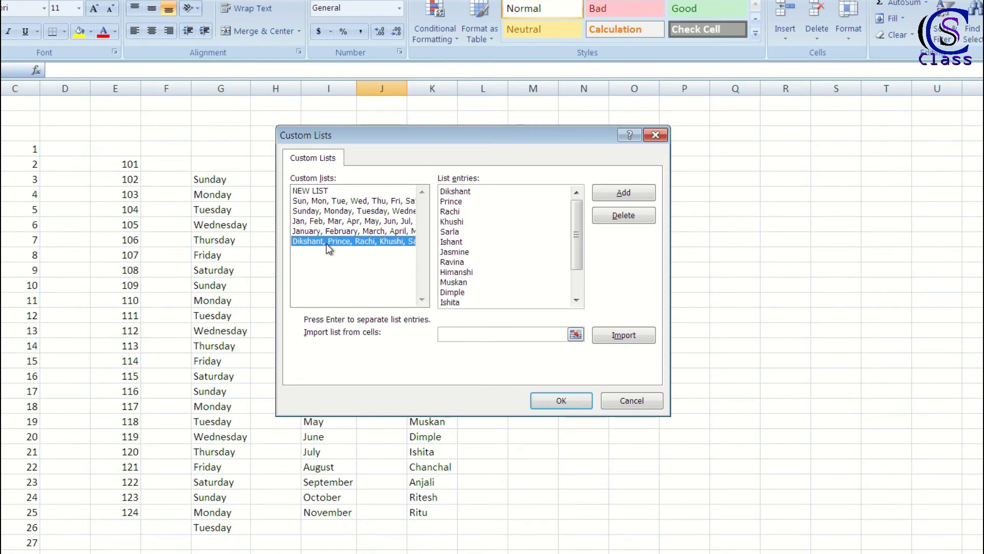
click(453, 252)
click(474, 244)
click(612, 217)
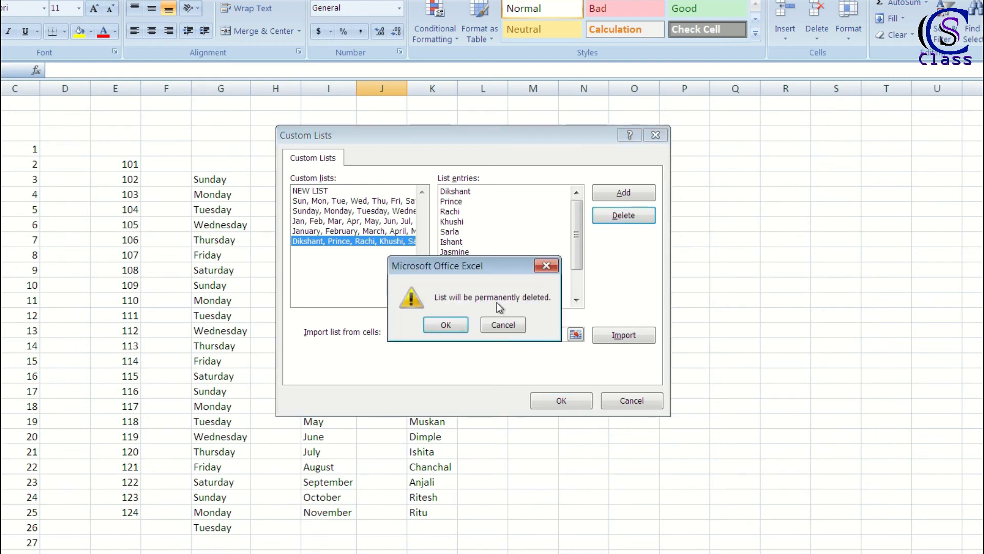
click(445, 324)
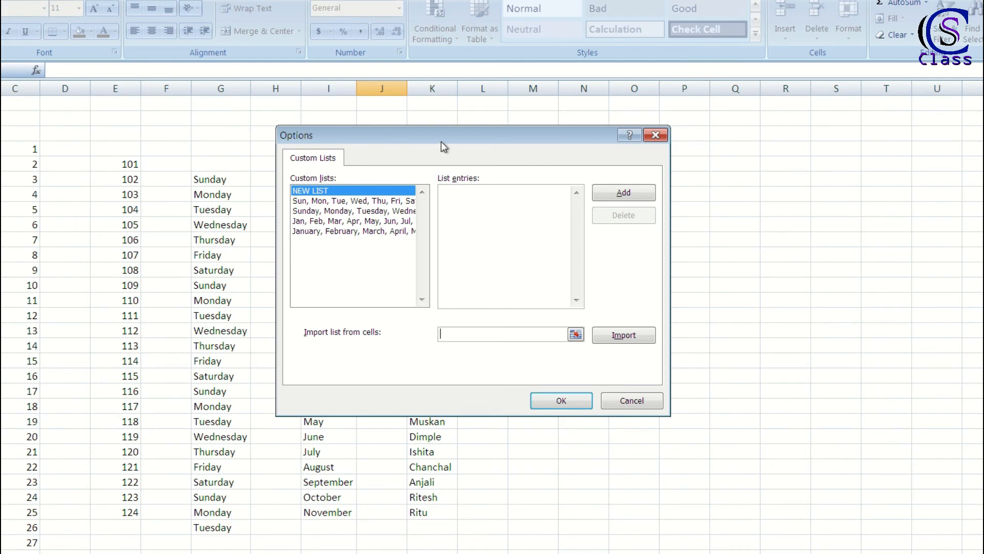
Import the names in cells K6:K21 as a new custom list
drag(441, 142, 674, 142)
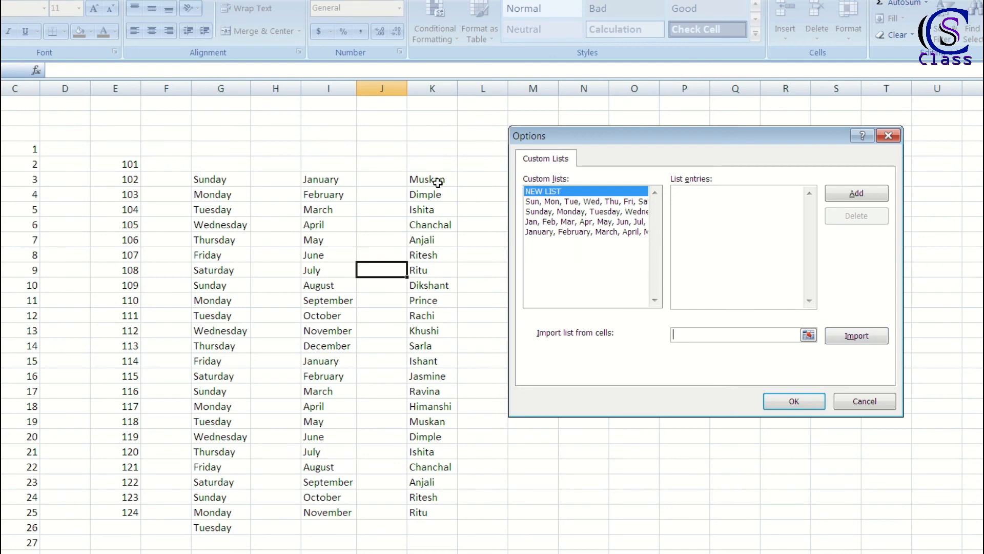
drag(435, 180, 420, 408)
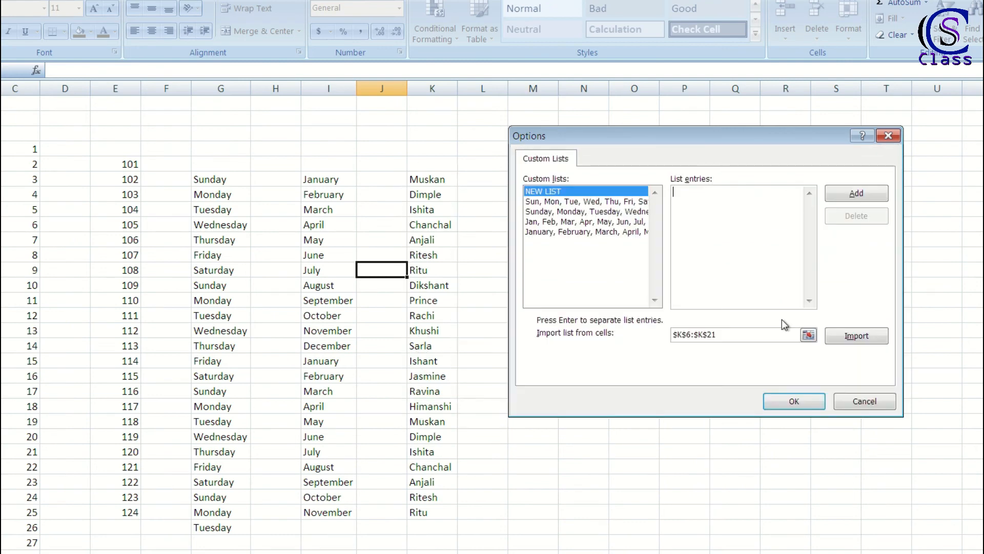
click(842, 342)
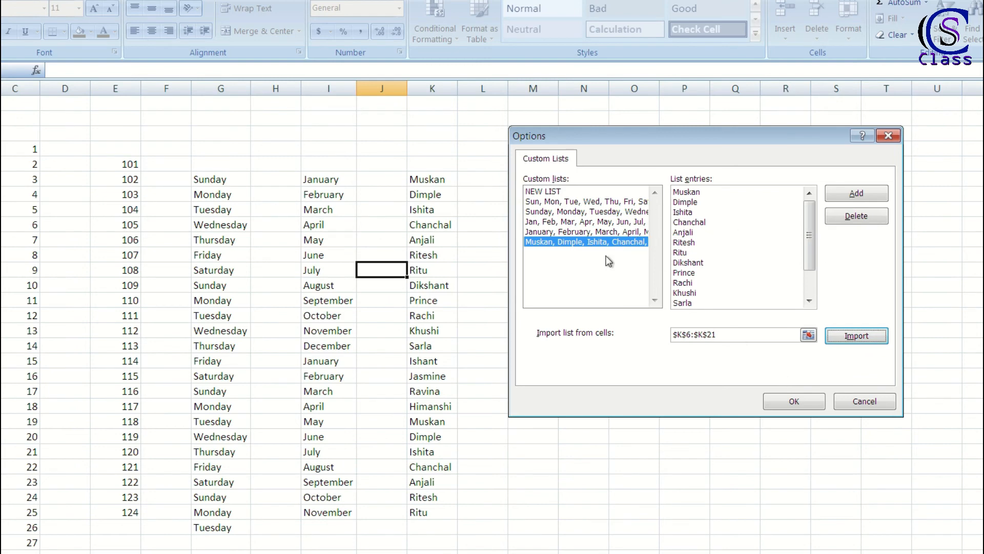
Permanently delete the imported names list and close the Custom Lists editor and the Excel options
click(863, 219)
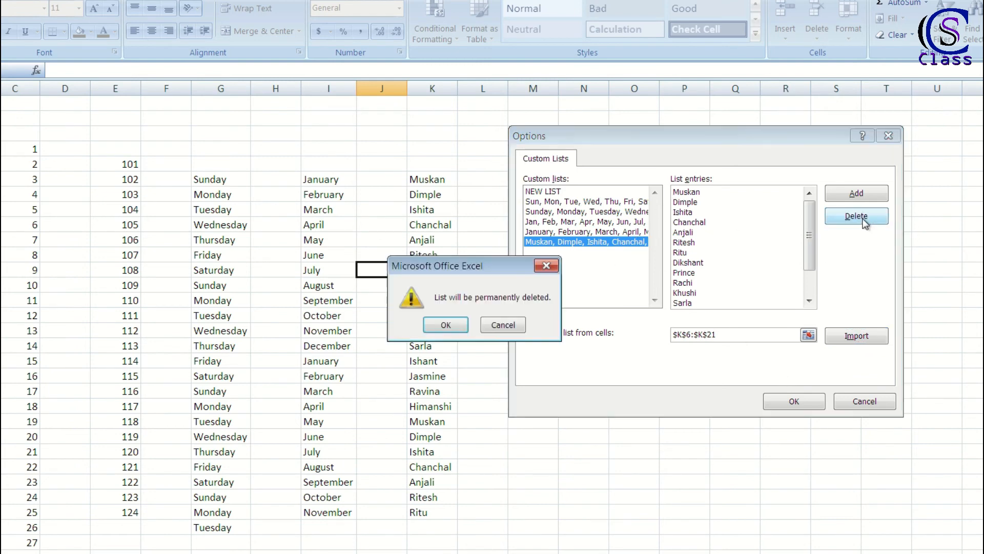
click(444, 325)
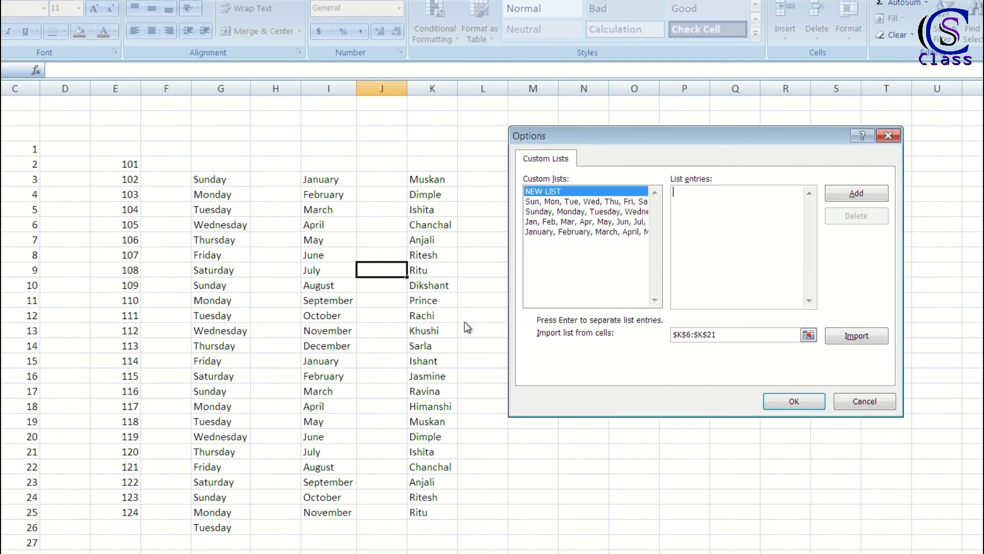
click(795, 394)
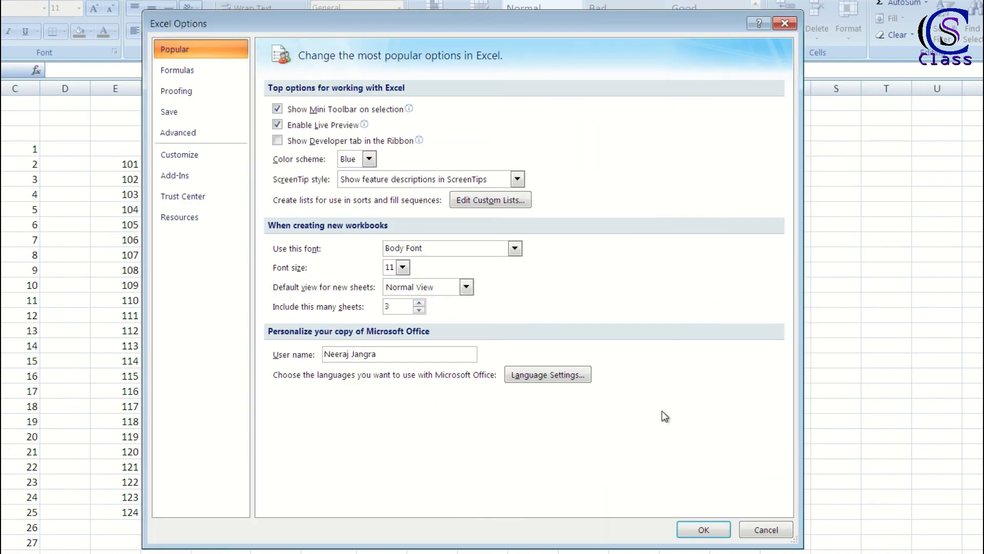
click(697, 531)
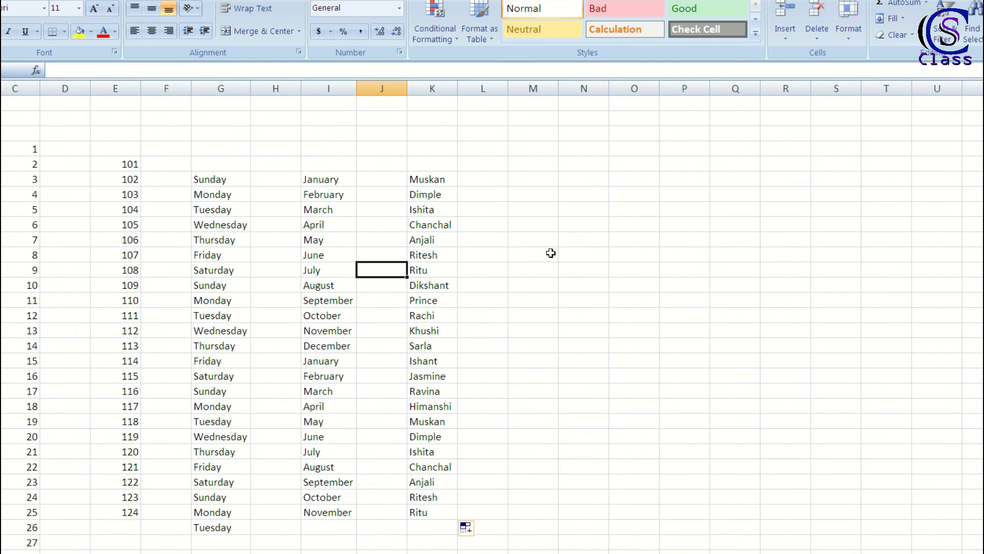
Enter the names list's first name in K29 and its eighth name in K30, accepting the AutoComplete suggestions
scroll(551, 253, down, 3)
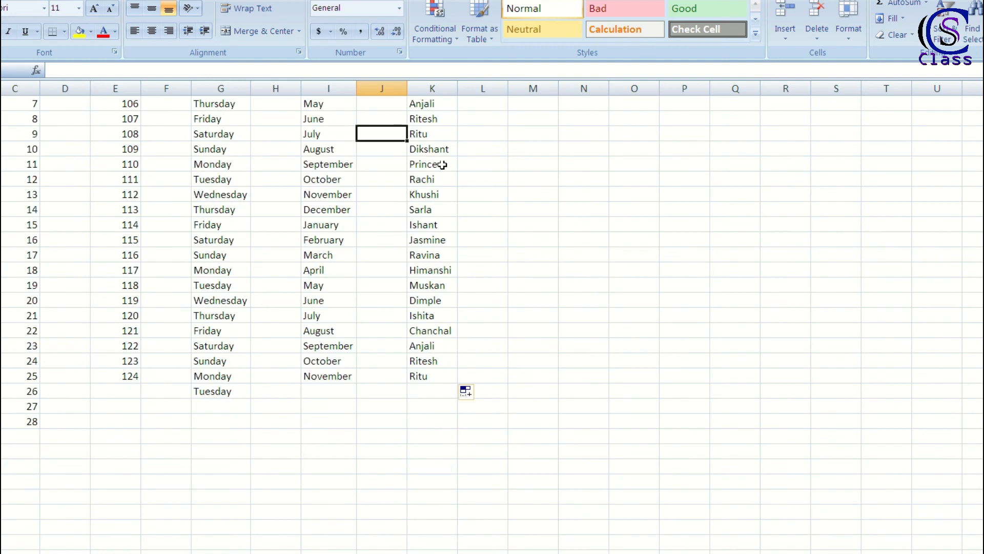
click(421, 398)
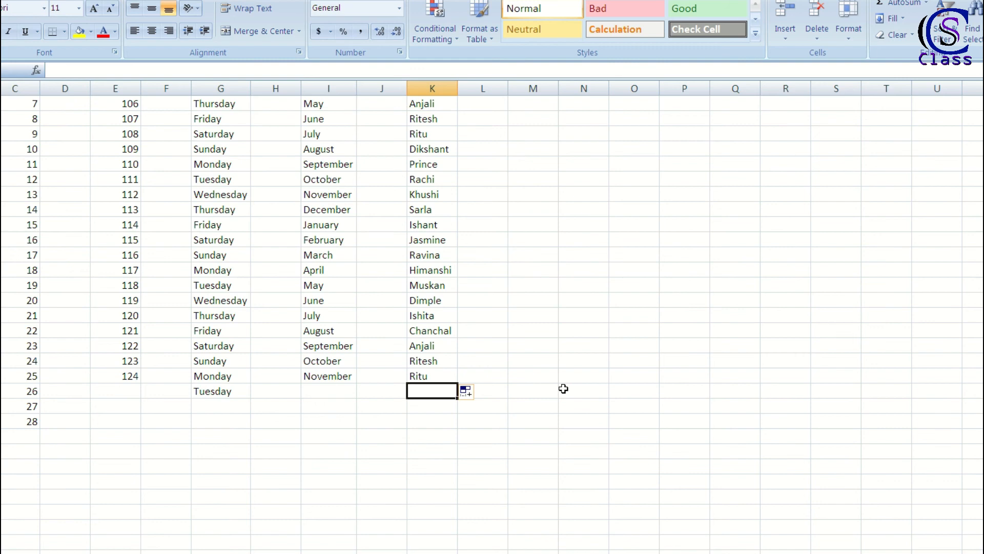
text(M)
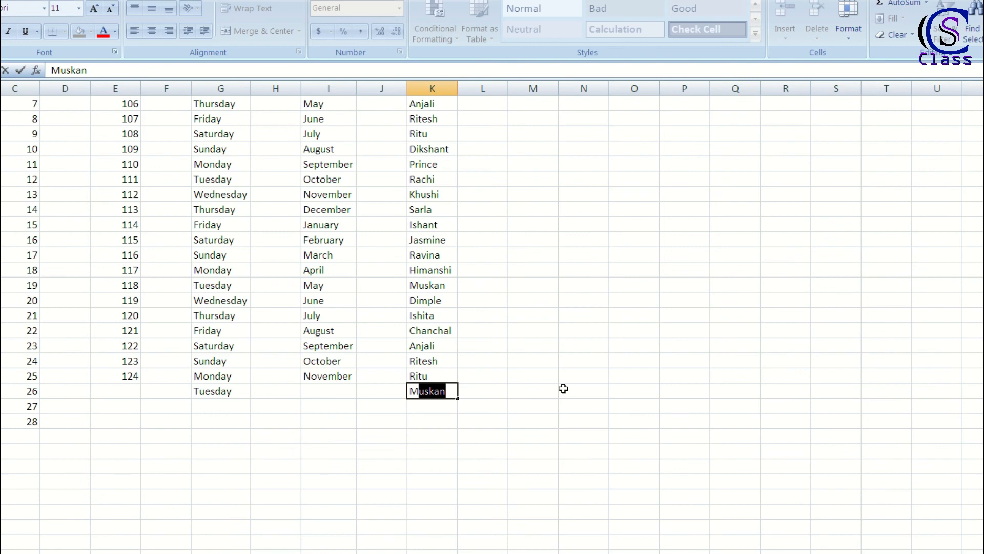
key(Return)
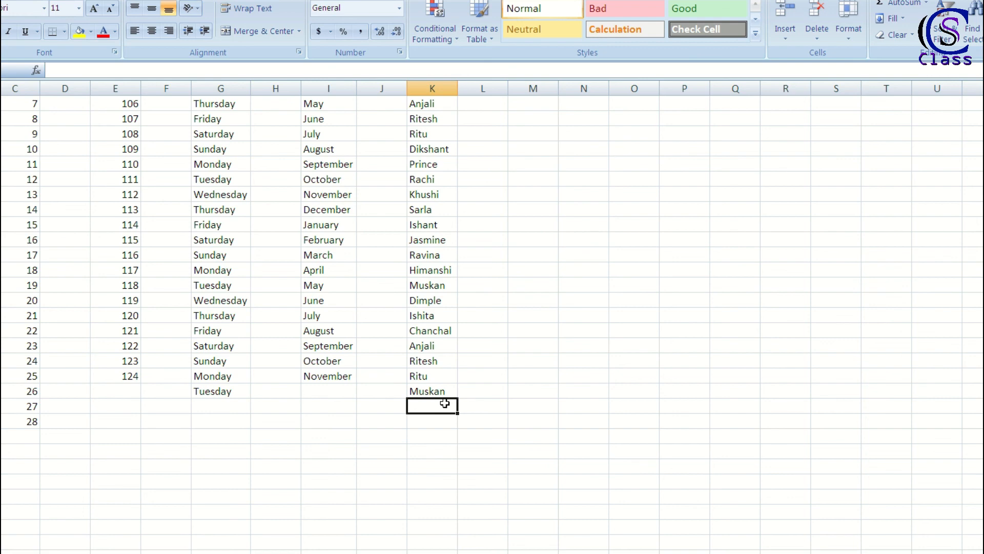
text(Dikshant)
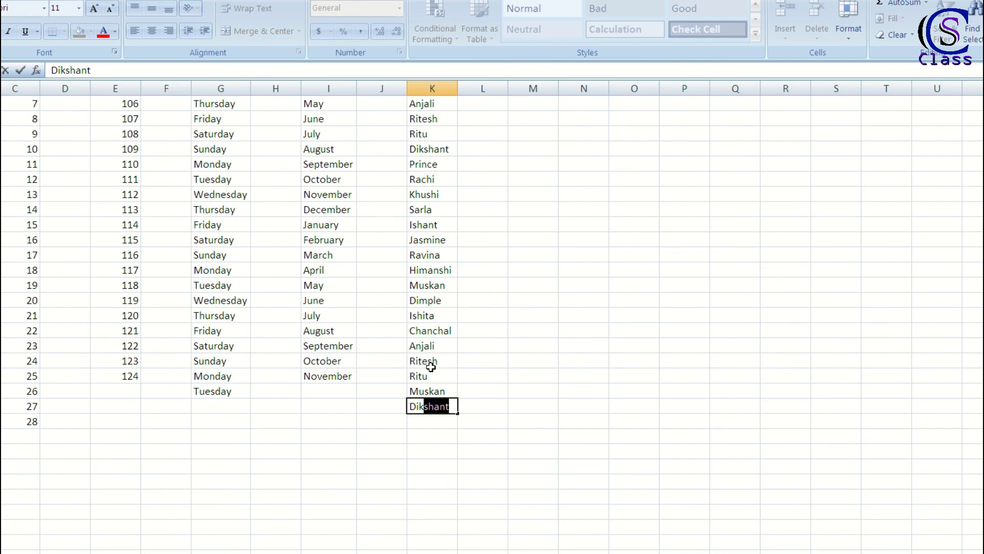
key(Return)
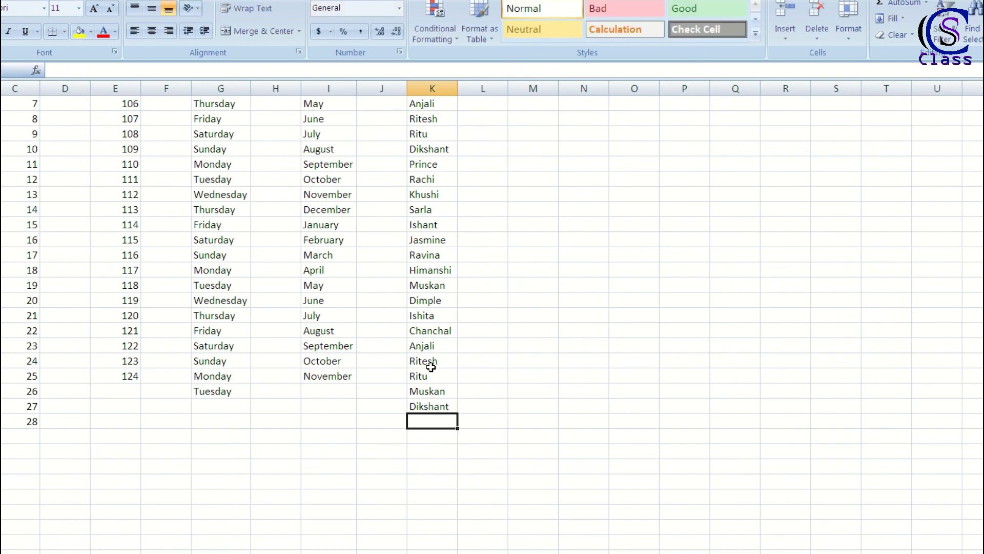